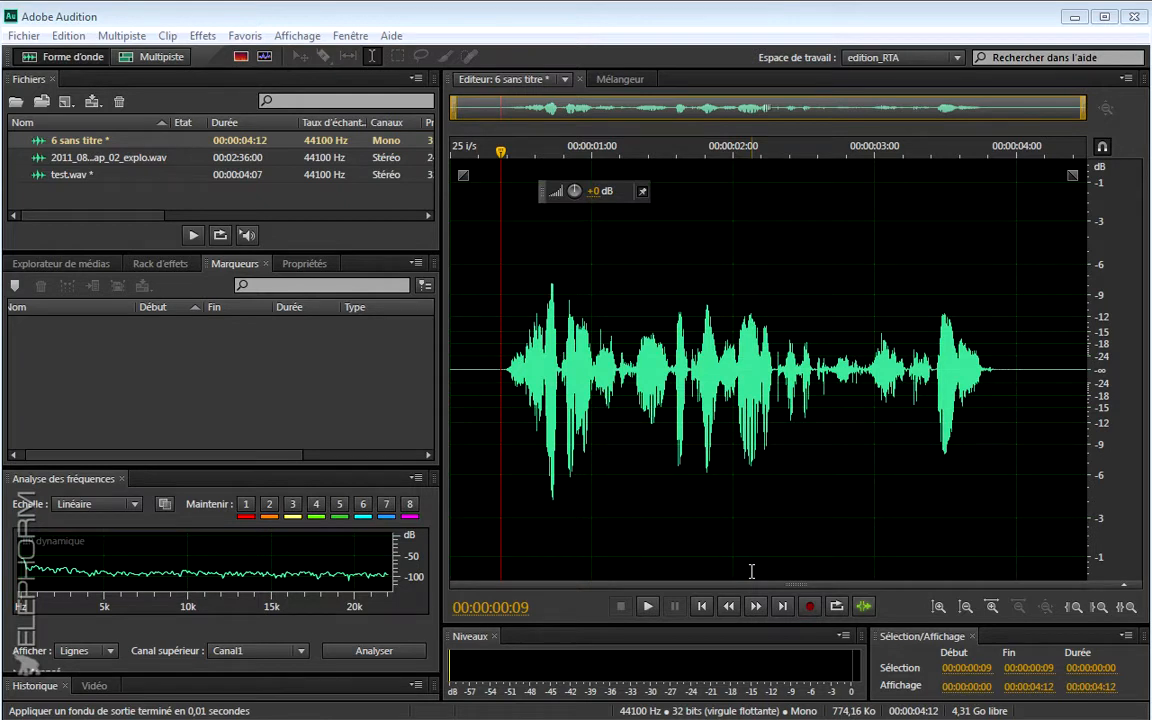
Open the parametric equalizer effect (Egaliseur paramétrique) for the voice clip and shift band 4 to about 3163 Hz.
click(203, 36)
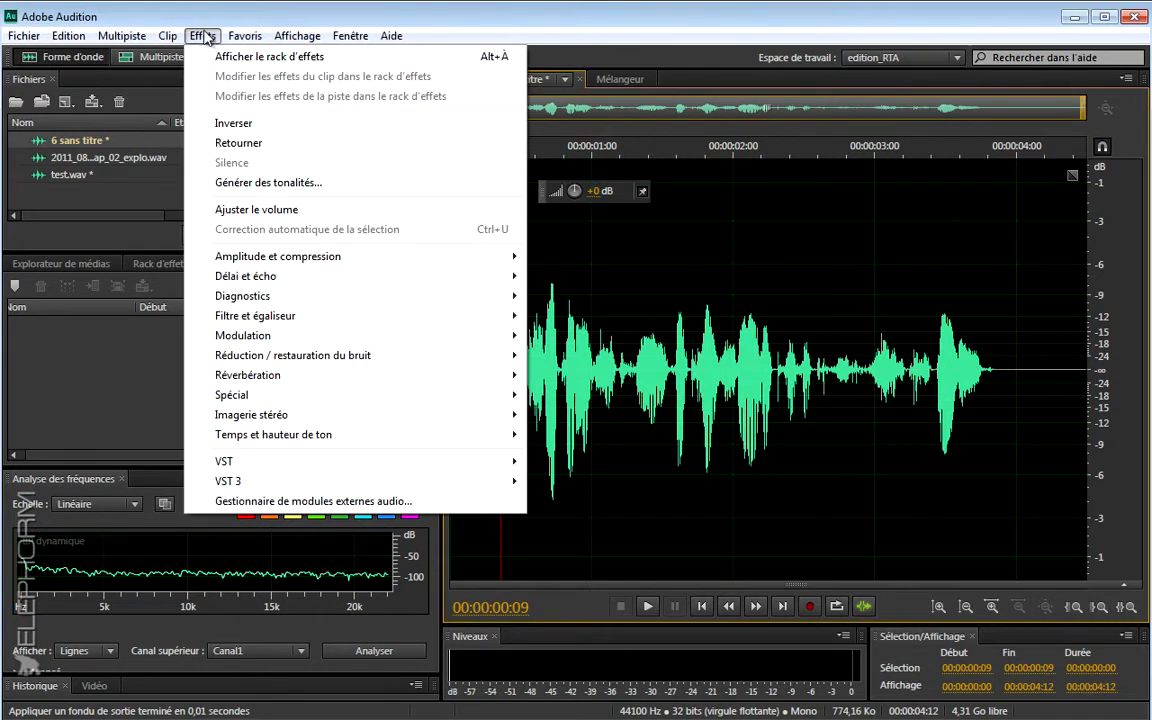
mouse_move(280, 320)
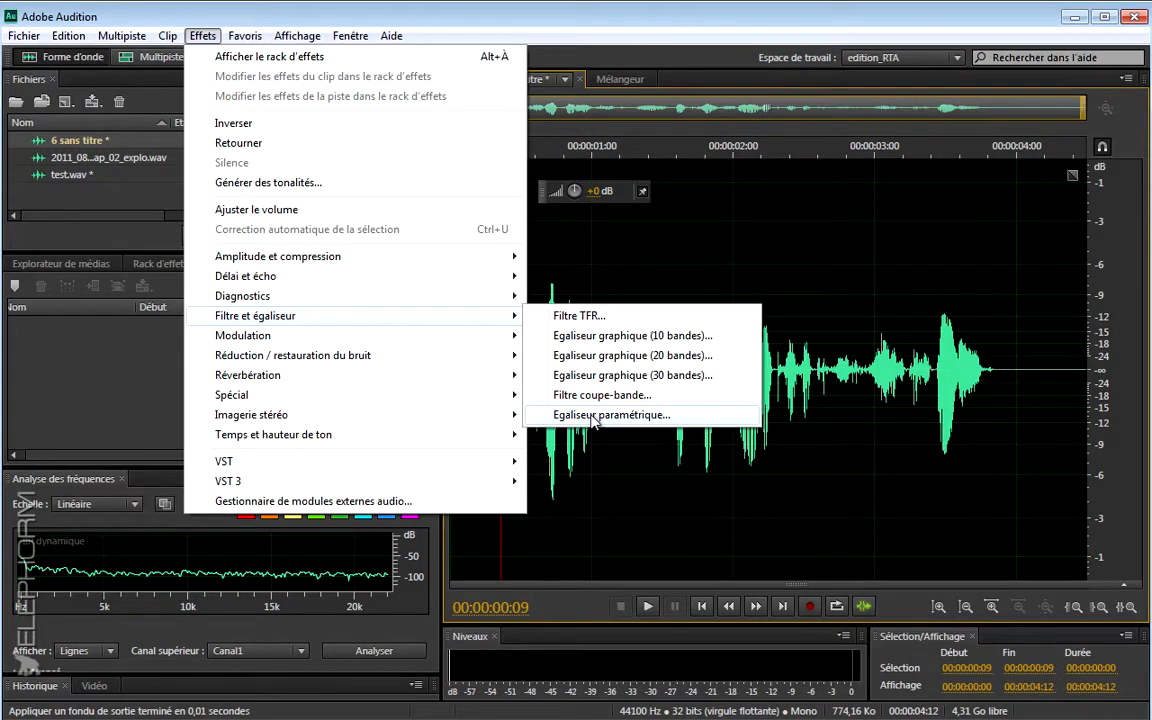
click(592, 420)
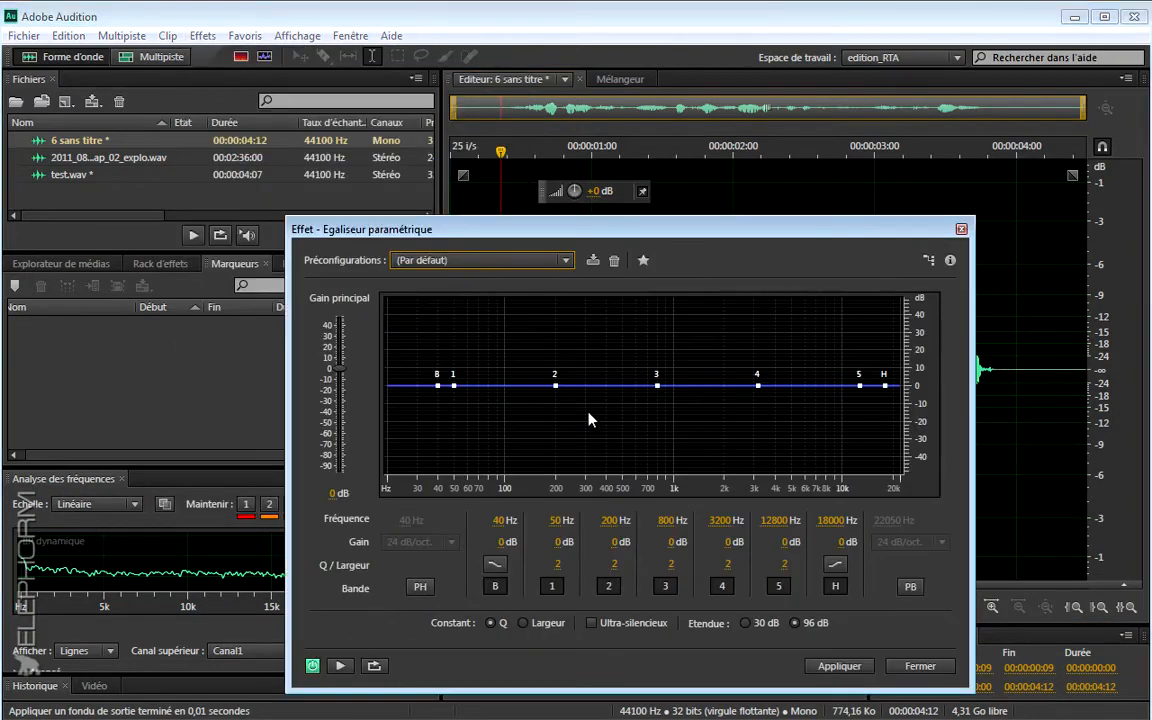
drag(538, 231, 532, 180)
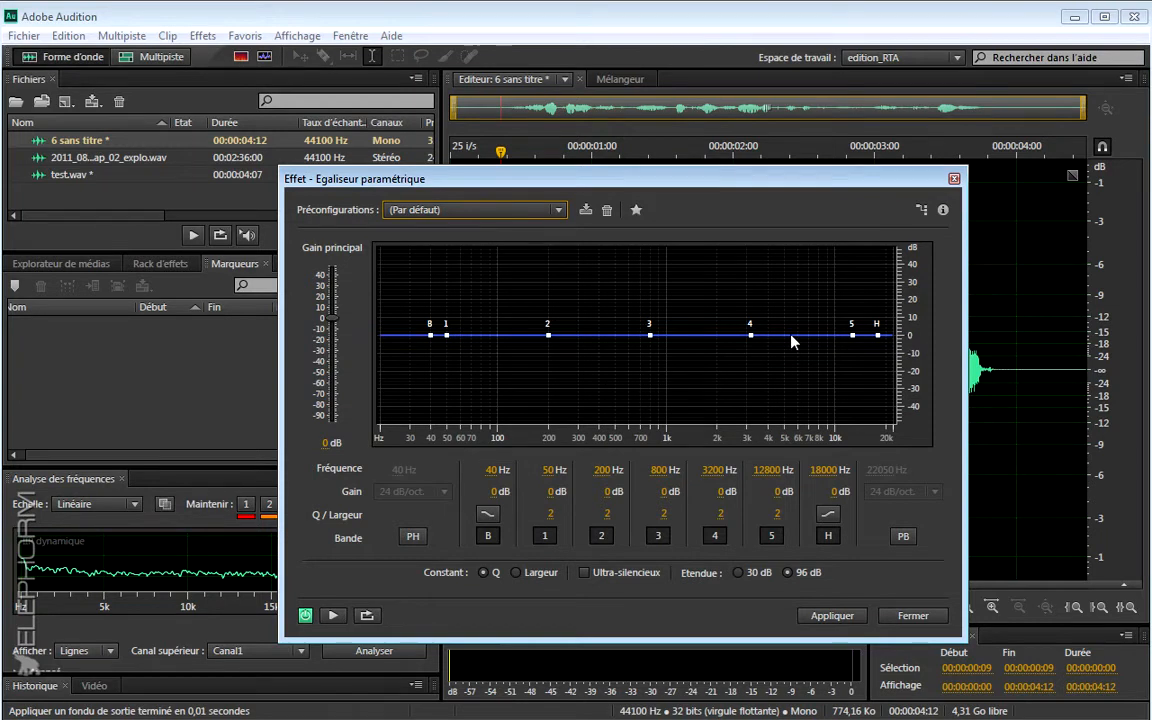
mouse_move(751, 336)
mouse_down()
mouse_move(751, 292)
mouse_move(752, 380)
mouse_move(742, 333)
mouse_move(764, 334)
mouse_move(732, 337)
mouse_move(764, 336)
mouse_move(750, 335)
mouse_up()
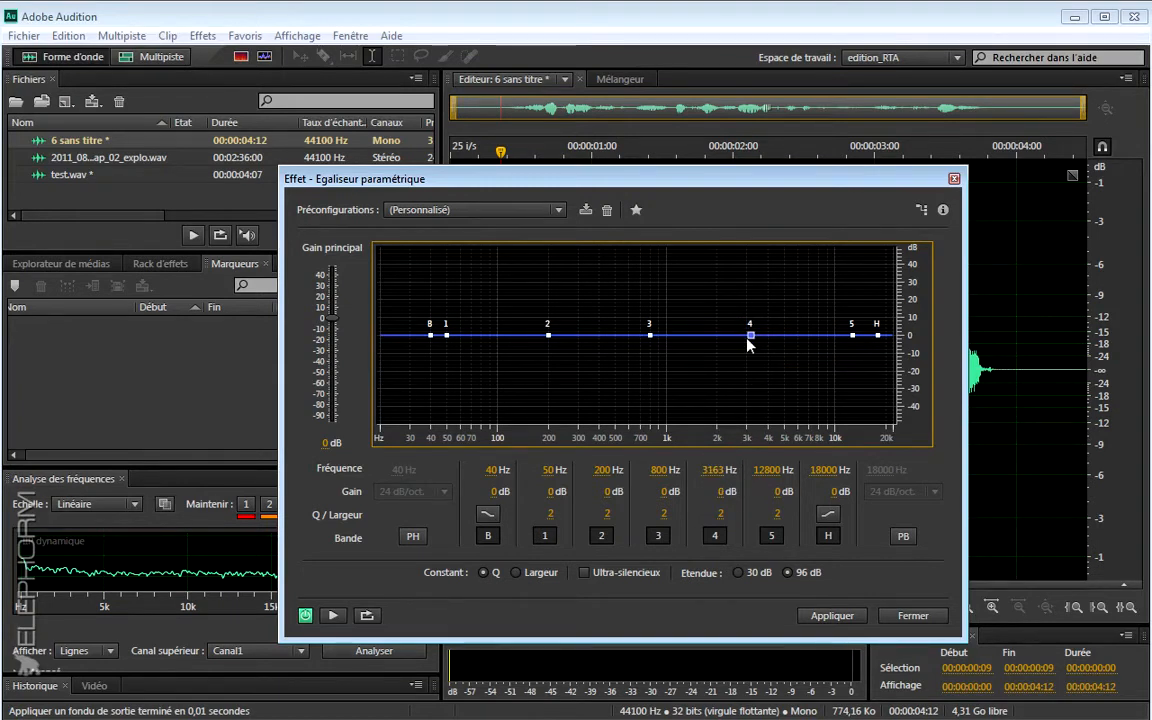
mouse_move(751, 338)
Enable the high-pass filter at about 63 Hz with an 18 dB/oct. slope and the low-pass filter at about 9115 Hz.
click(413, 538)
drag(431, 338, 464, 352)
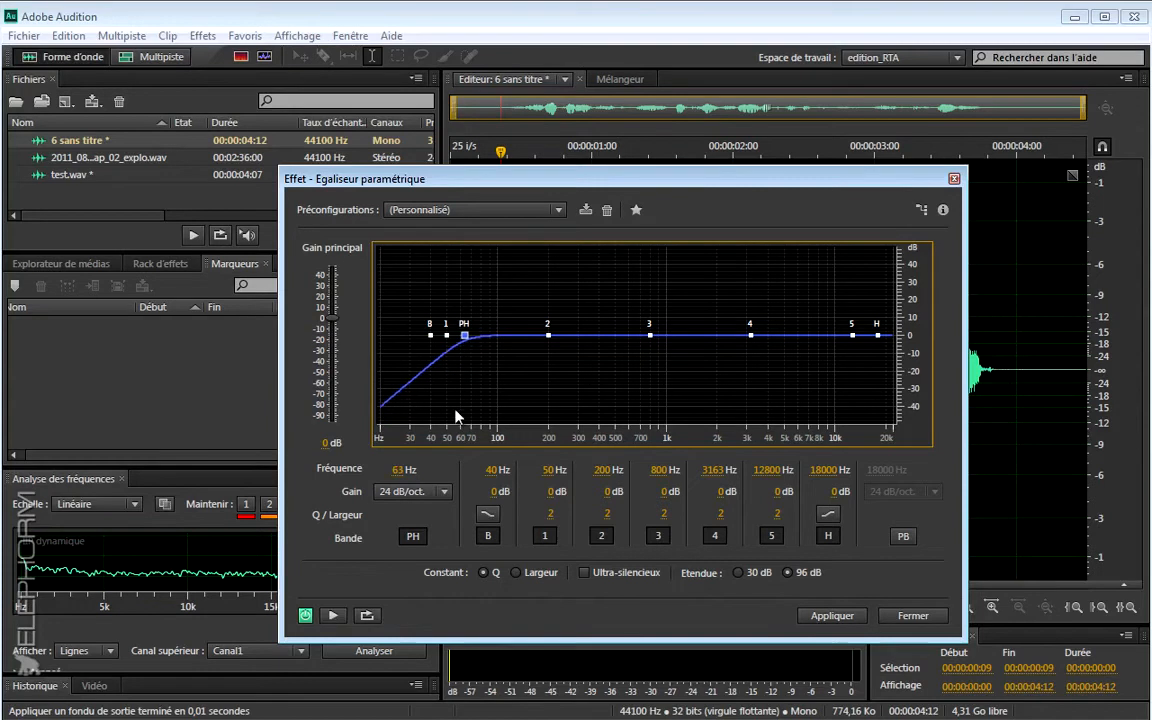
click(446, 494)
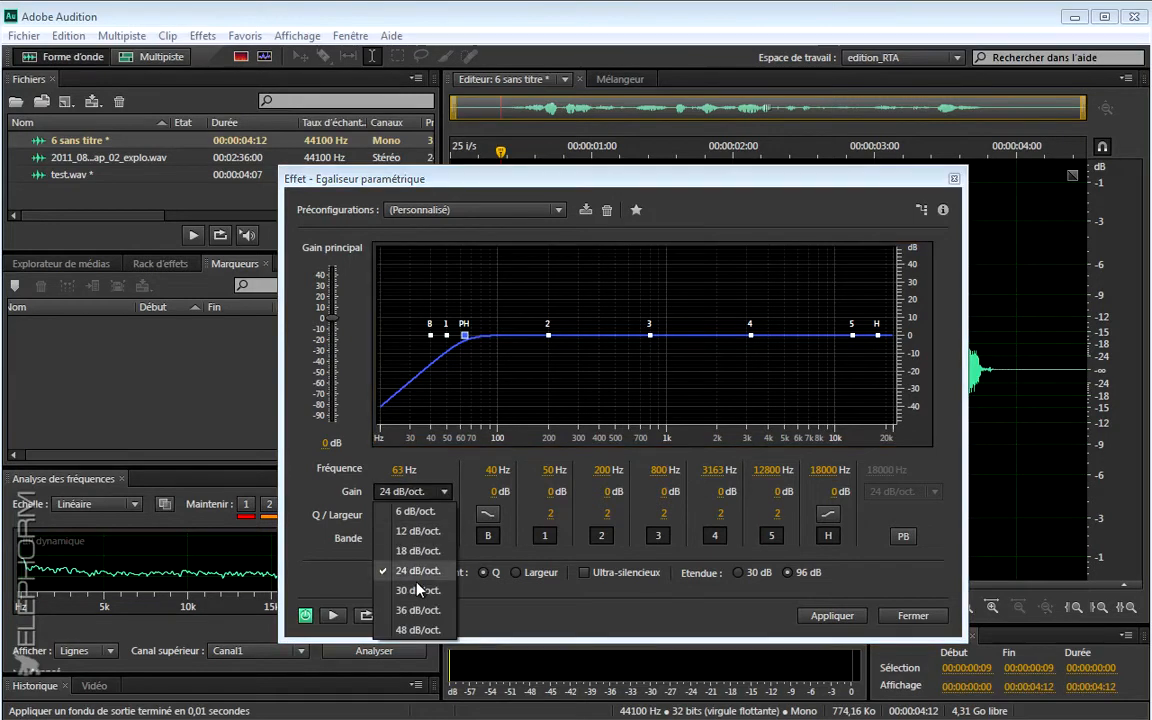
click(416, 630)
click(446, 492)
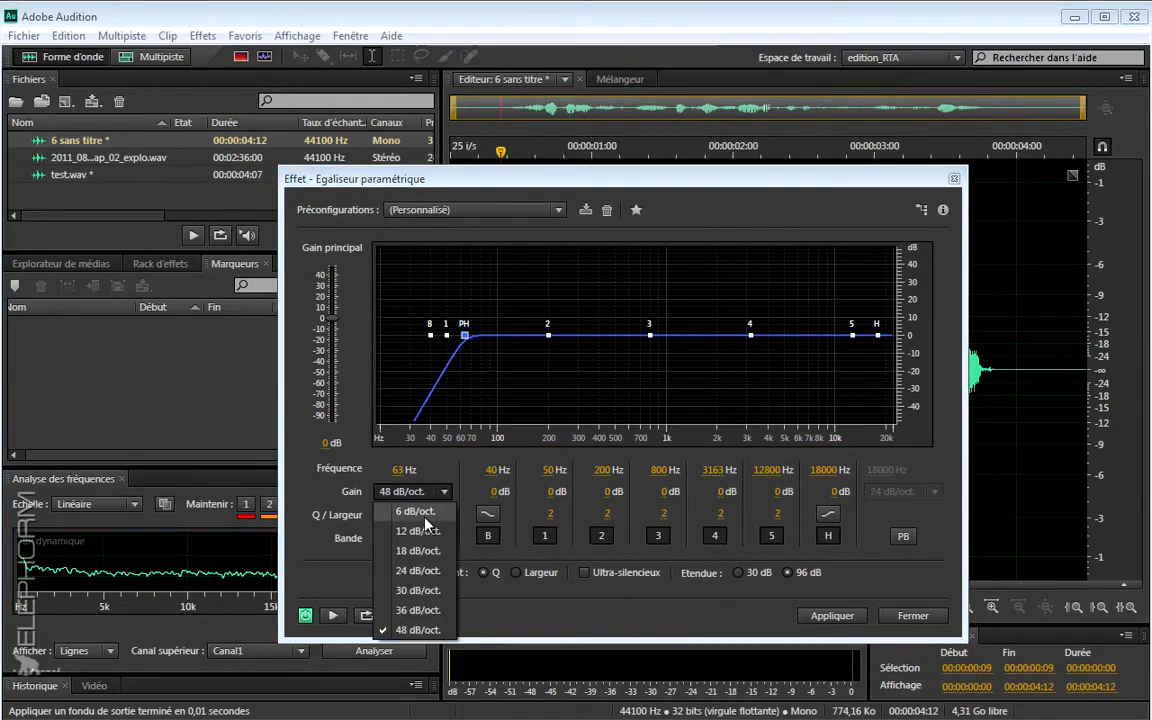
click(418, 550)
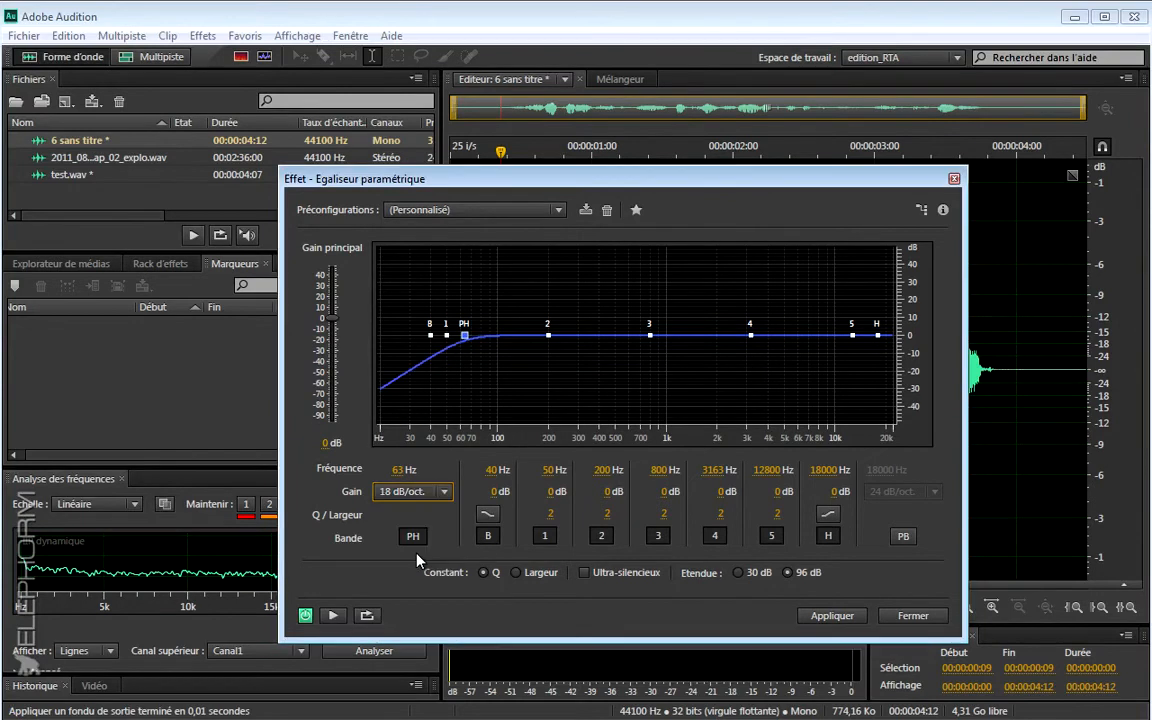
click(904, 538)
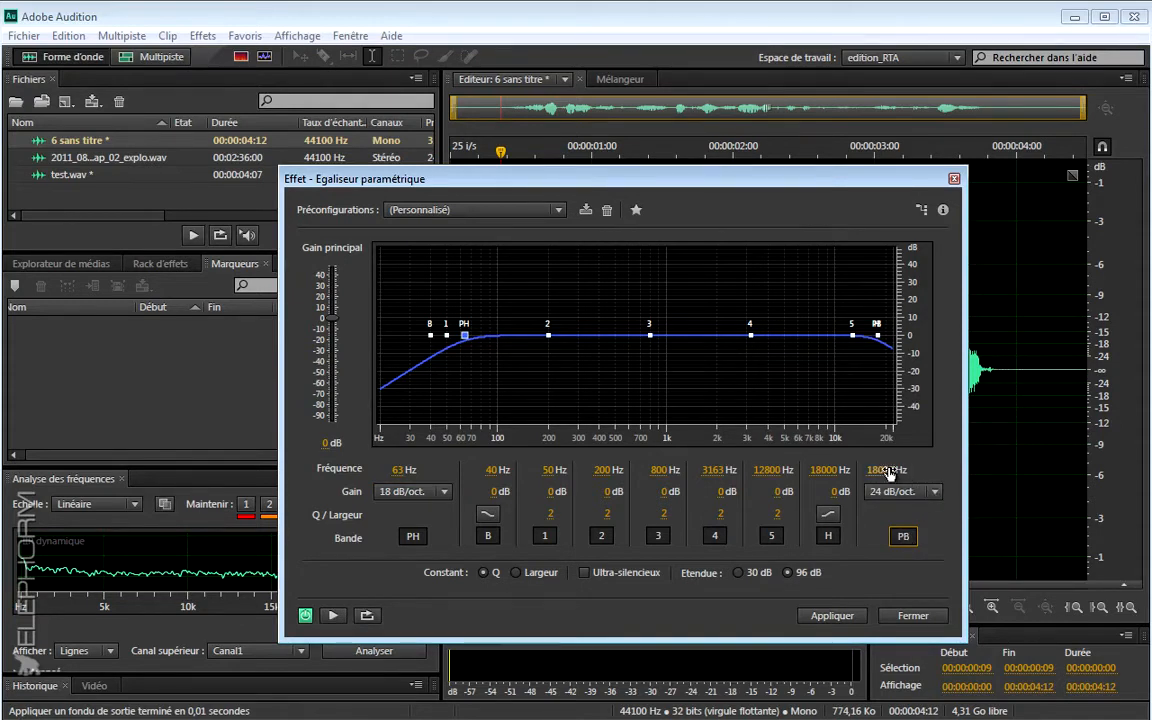
mouse_move(897, 475)
mouse_down()
mouse_move(880, 478)
mouse_move(882, 503)
mouse_up()
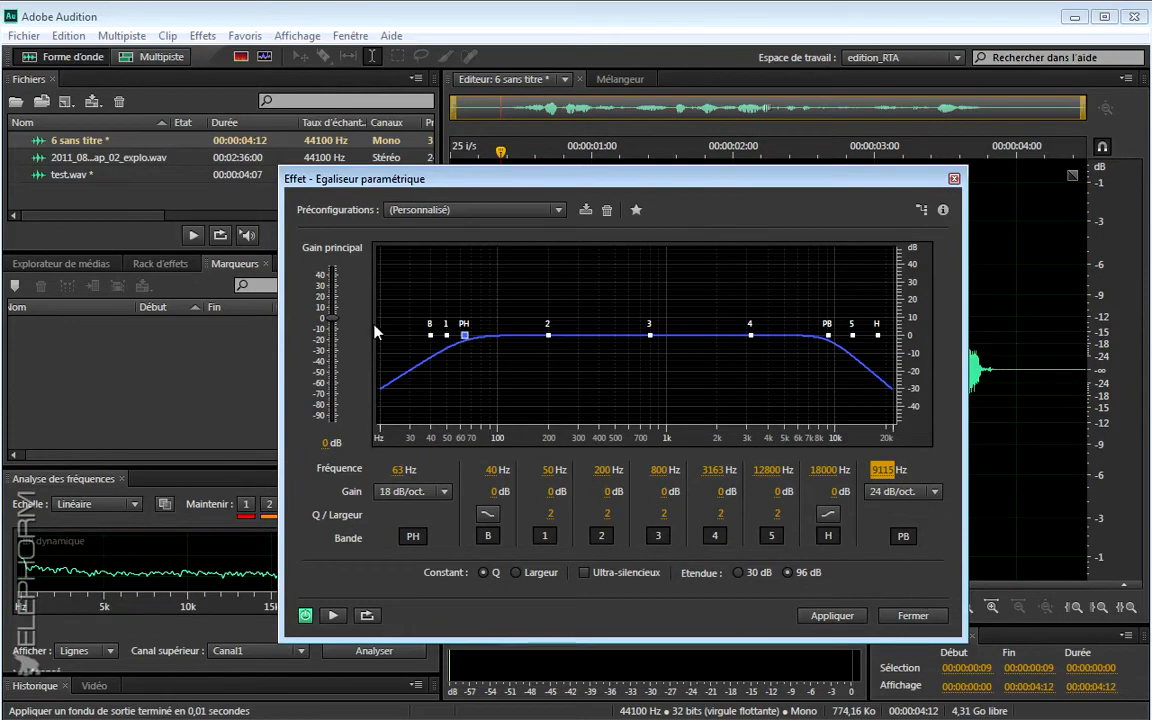
Narrow the pass band with the high-pass at about 217 Hz, 30 dB/oct., and the low-pass at about 2161 Hz.
mouse_move(466, 338)
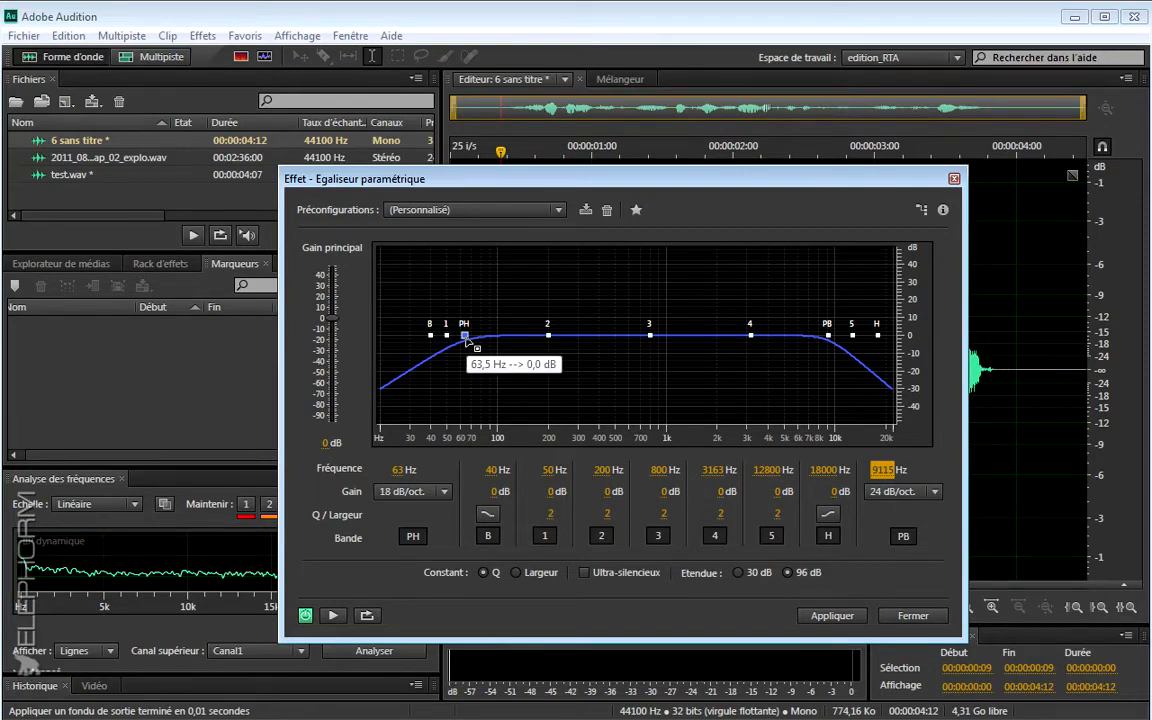
drag(465, 338, 467, 340)
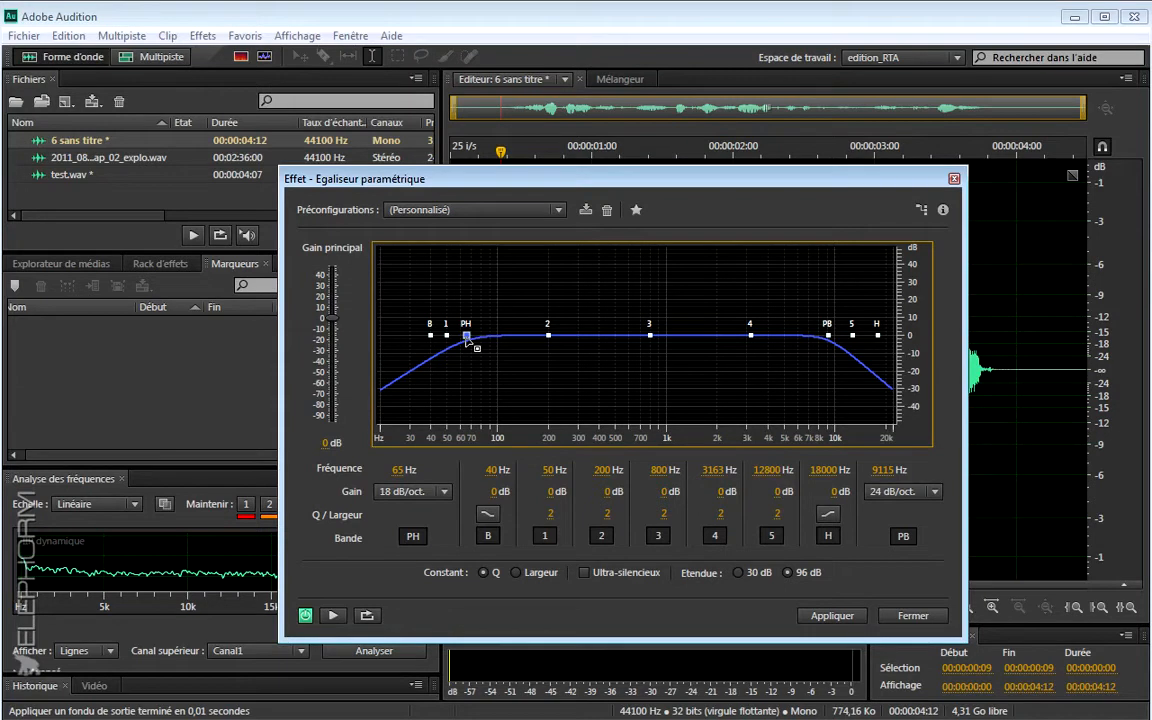
drag(467, 340, 534, 349)
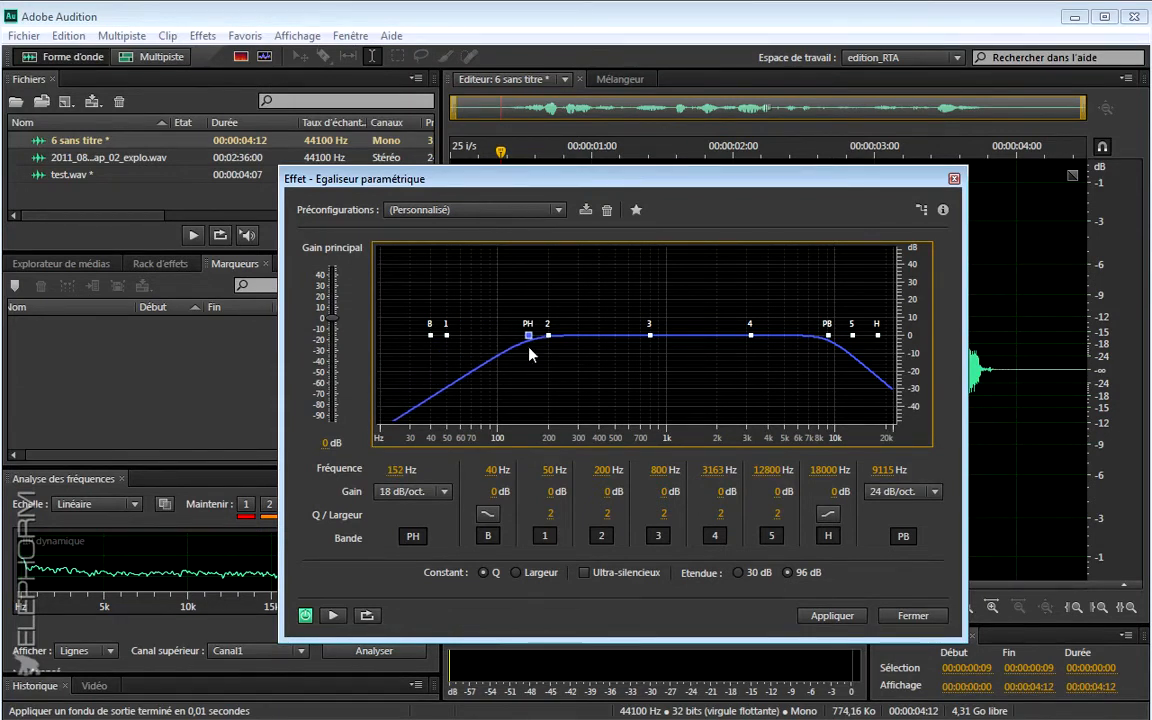
click(443, 492)
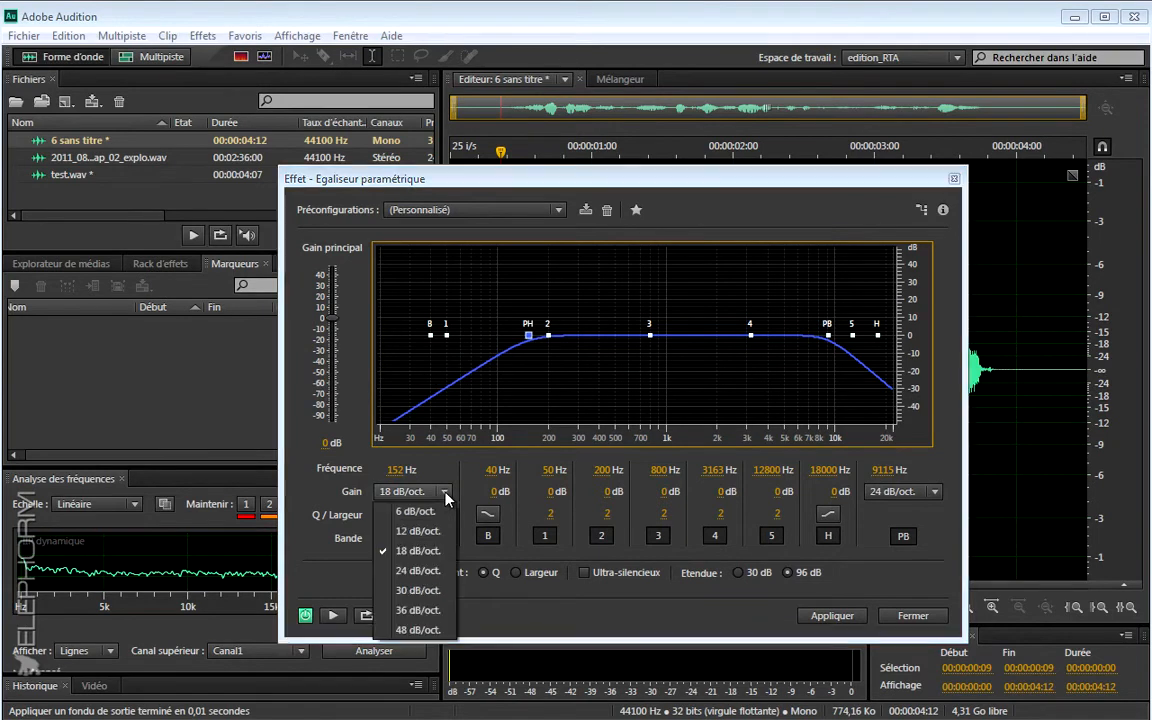
click(418, 591)
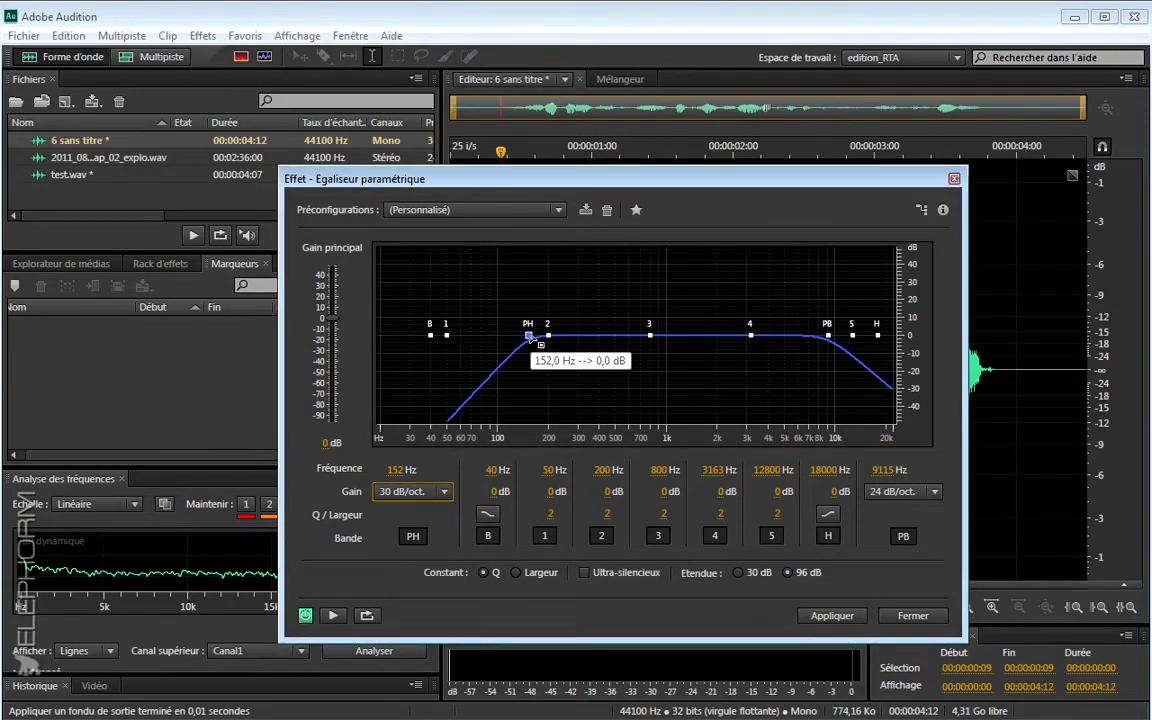
drag(529, 335, 558, 340)
drag(829, 339, 723, 337)
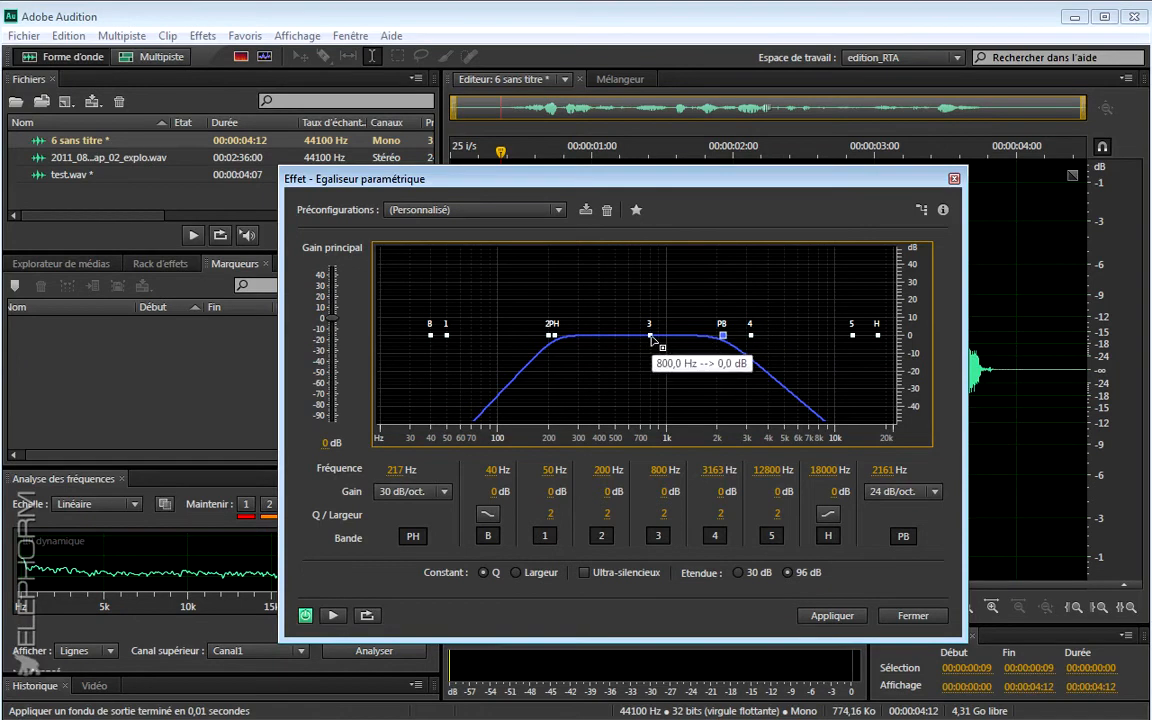
Boost band 3 to about 22.7 dB at 733 Hz and widen it with a Q of 1.4.
drag(651, 337, 645, 301)
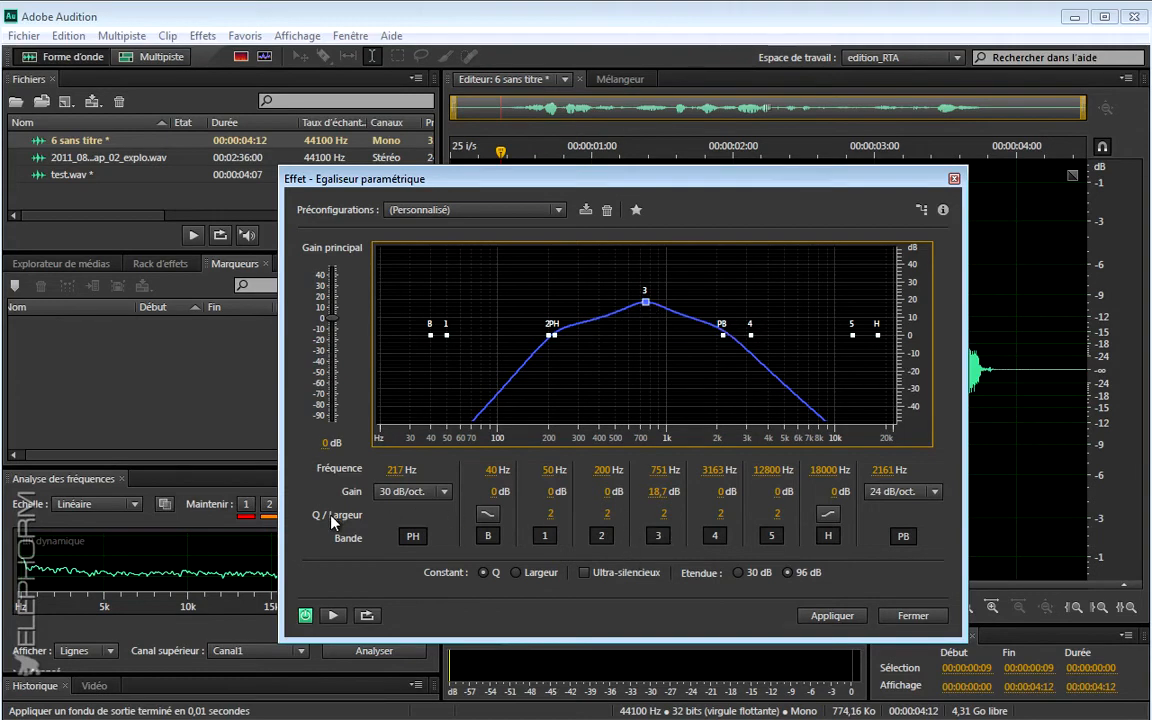
drag(662, 517, 662, 479)
drag(661, 498, 662, 510)
drag(645, 303, 644, 297)
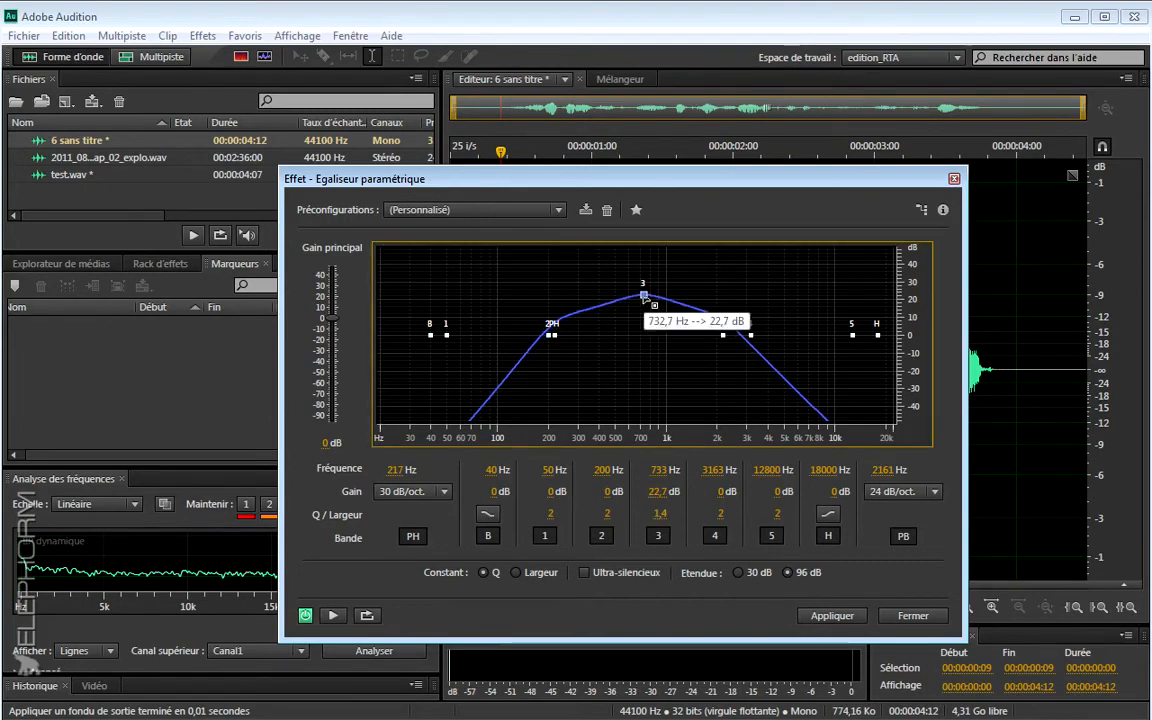
Lower band 3 to about 11.6 dB at 672 Hz while previewing the sound, and apply the equalizer to the whole clip.
click(334, 616)
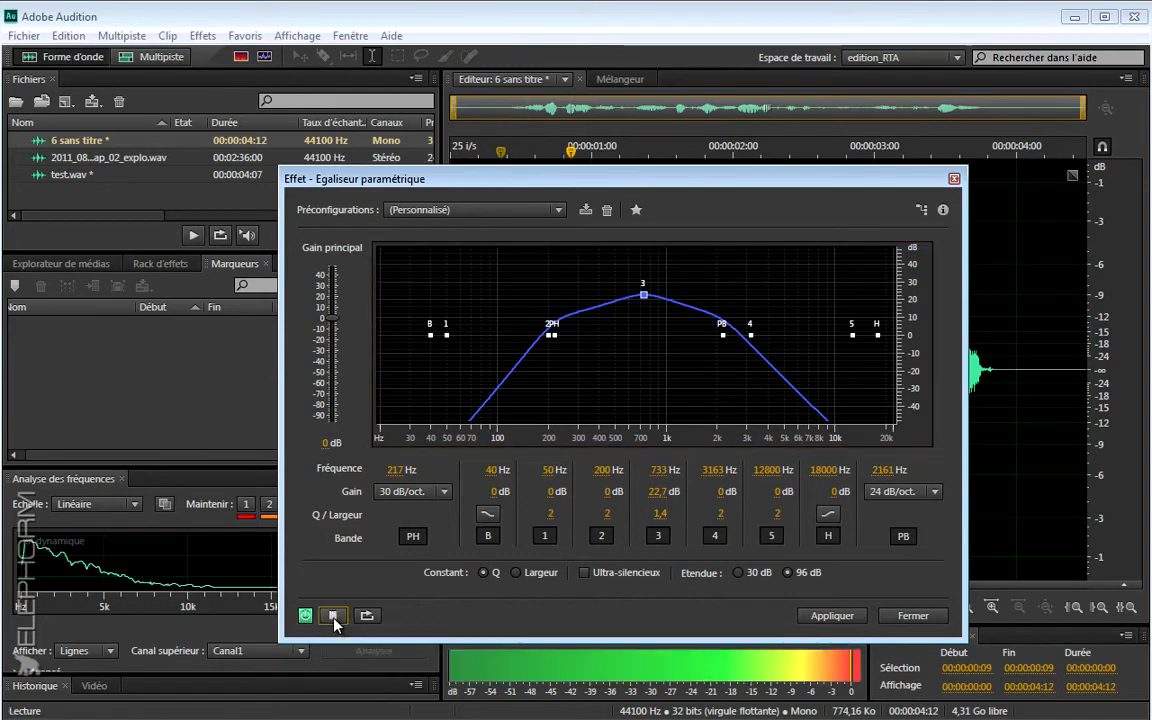
click(334, 616)
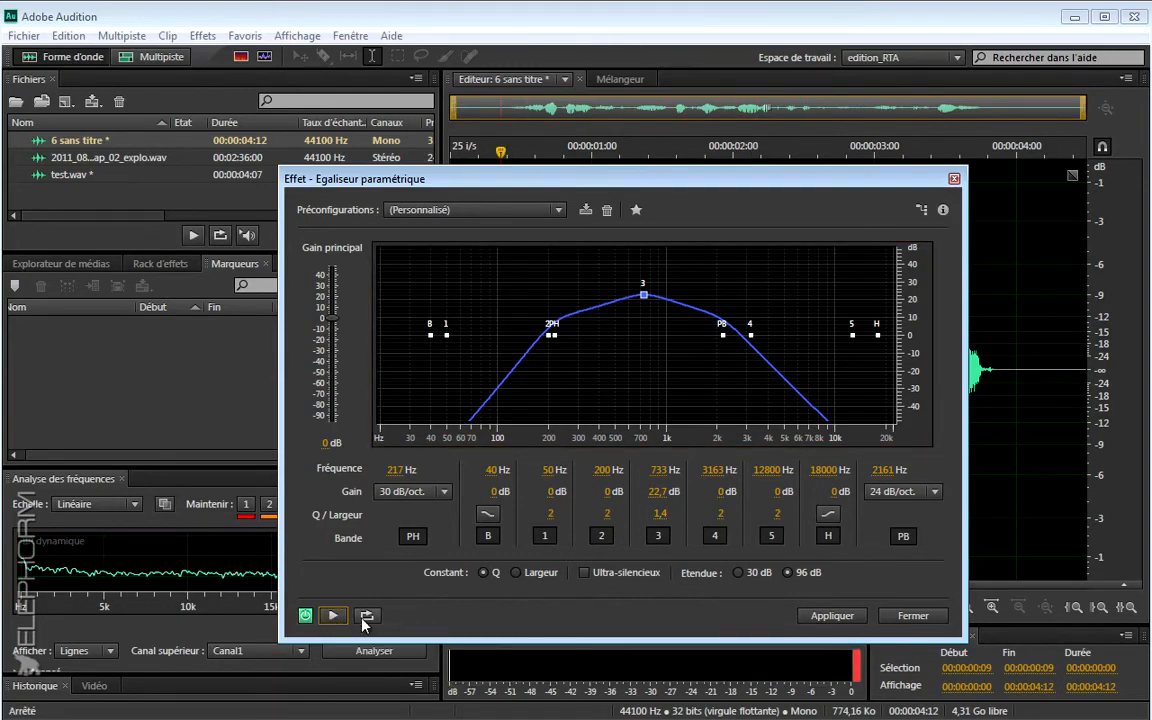
drag(643, 295, 637, 312)
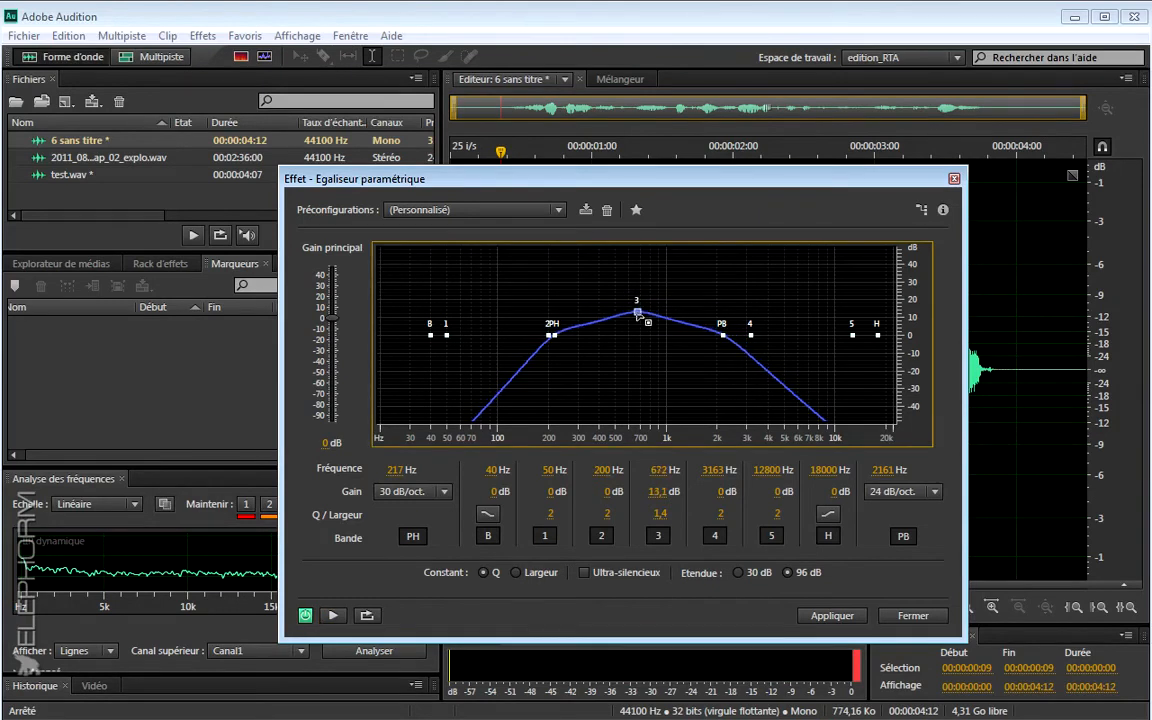
click(334, 616)
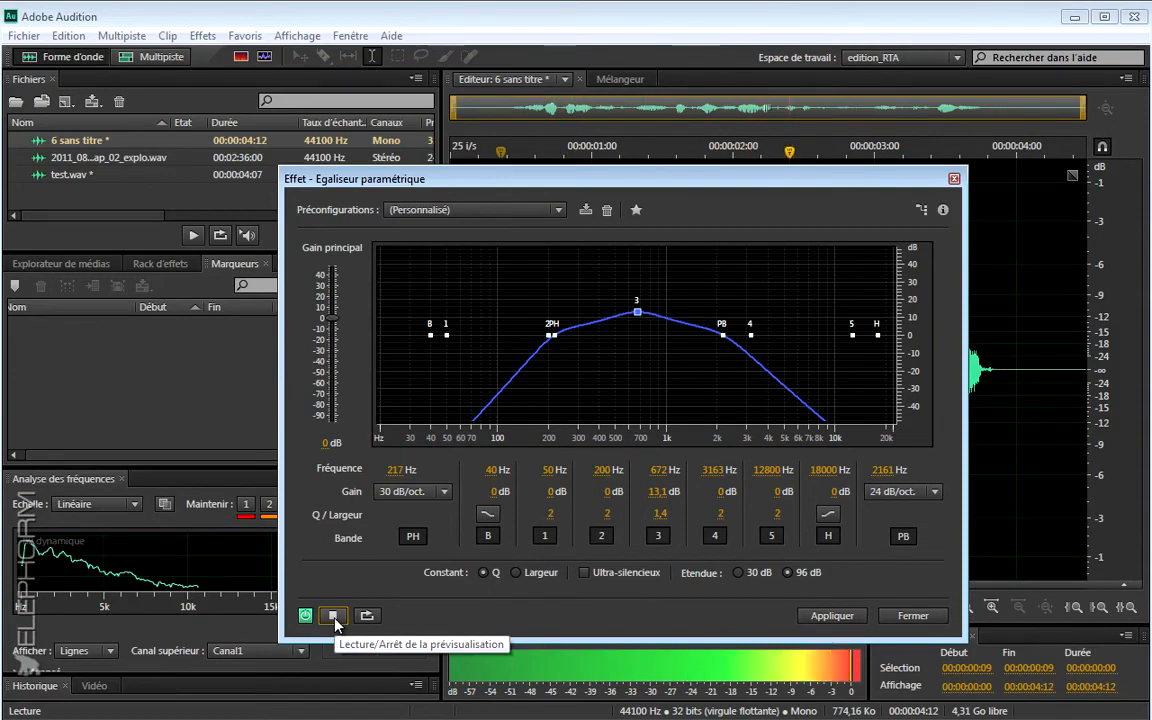
click(334, 616)
drag(637, 313, 640, 317)
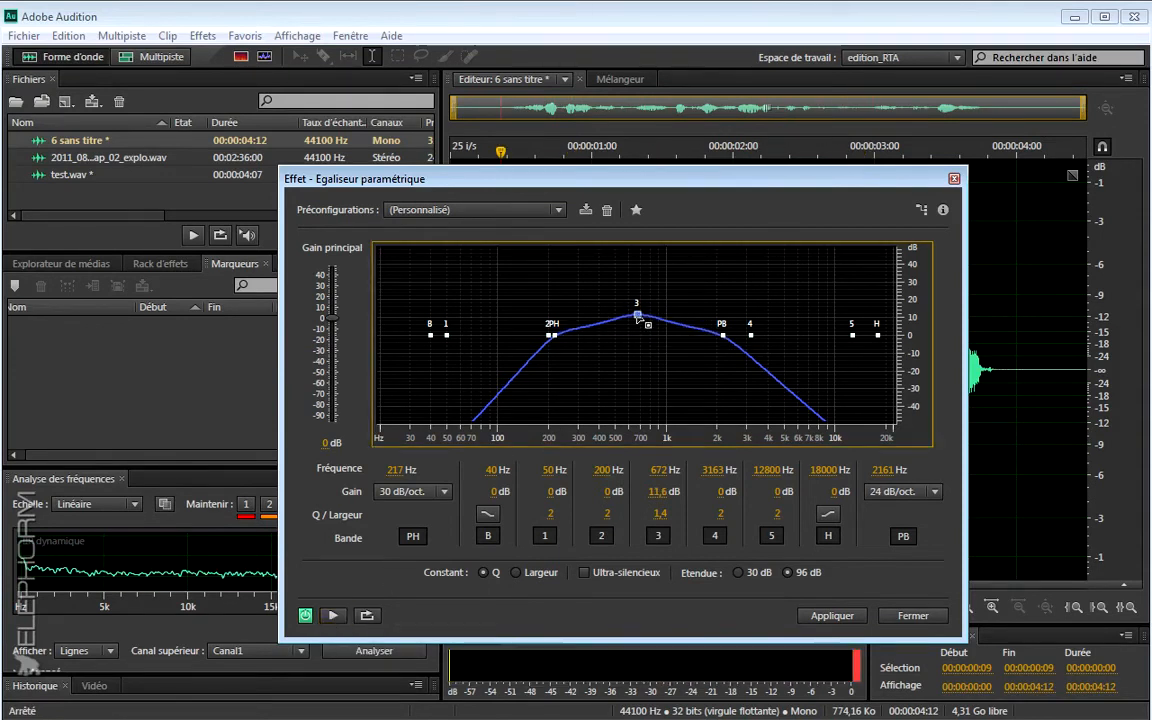
click(833, 616)
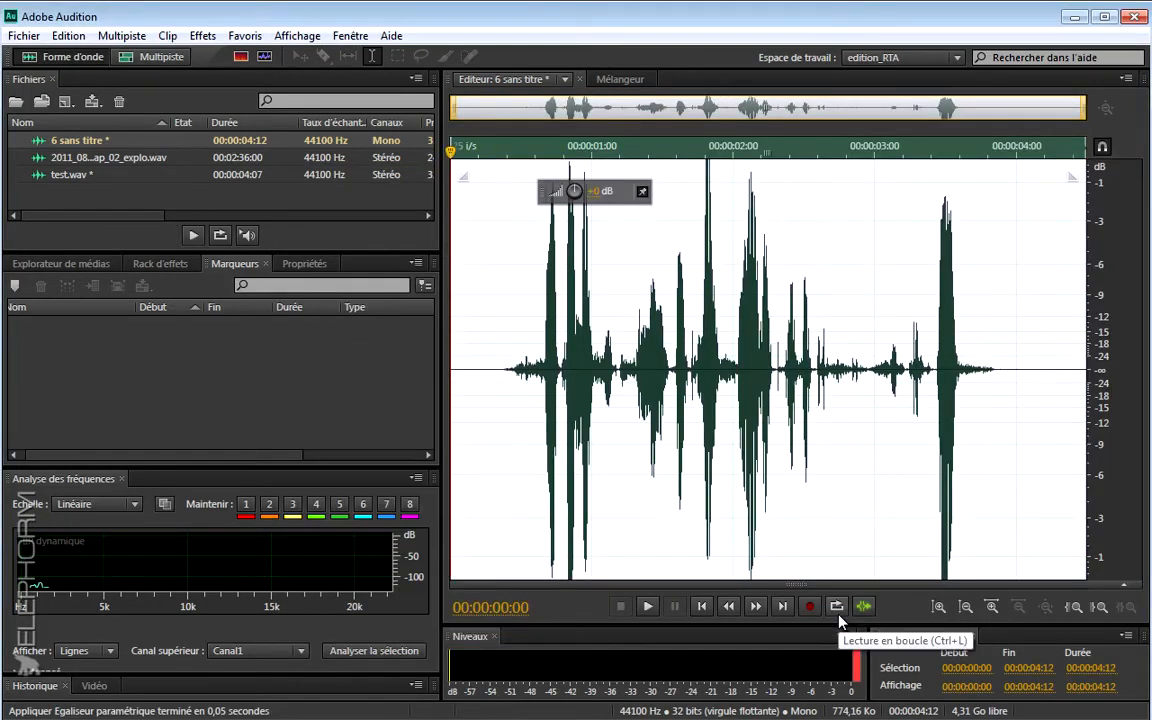
click(685, 455)
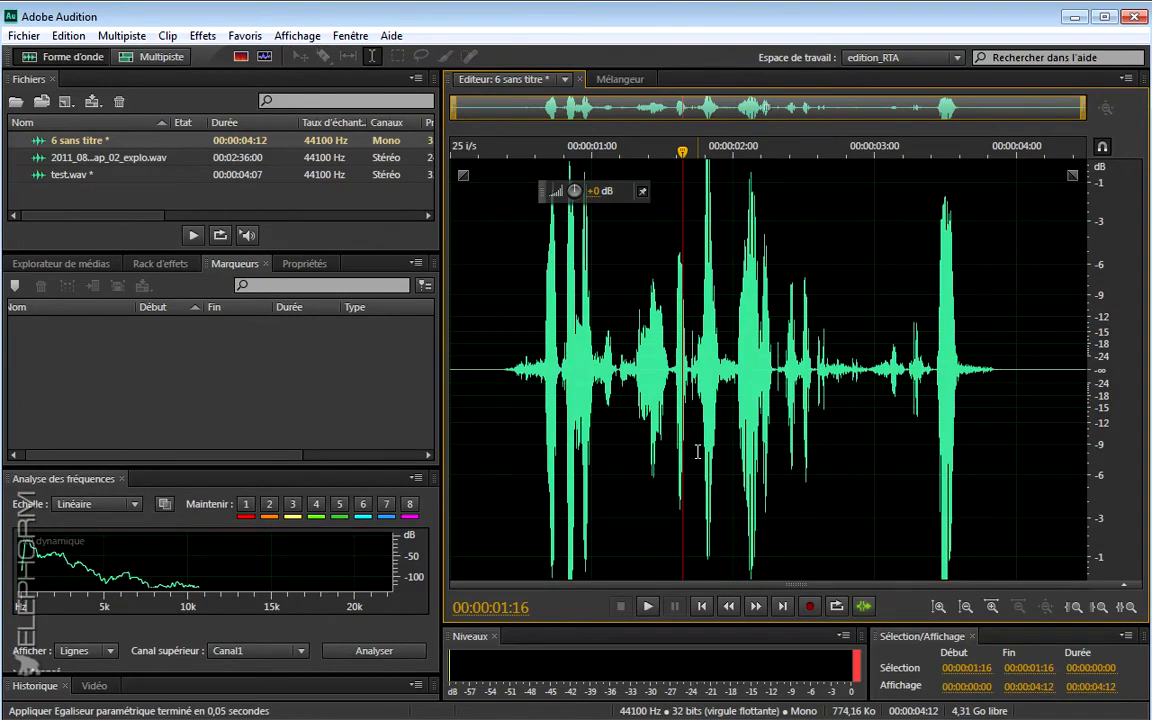
Undo the parametric equalizer and place the playhead at 00:00:00:09, just before the voice starts.
key(ctrl+z)
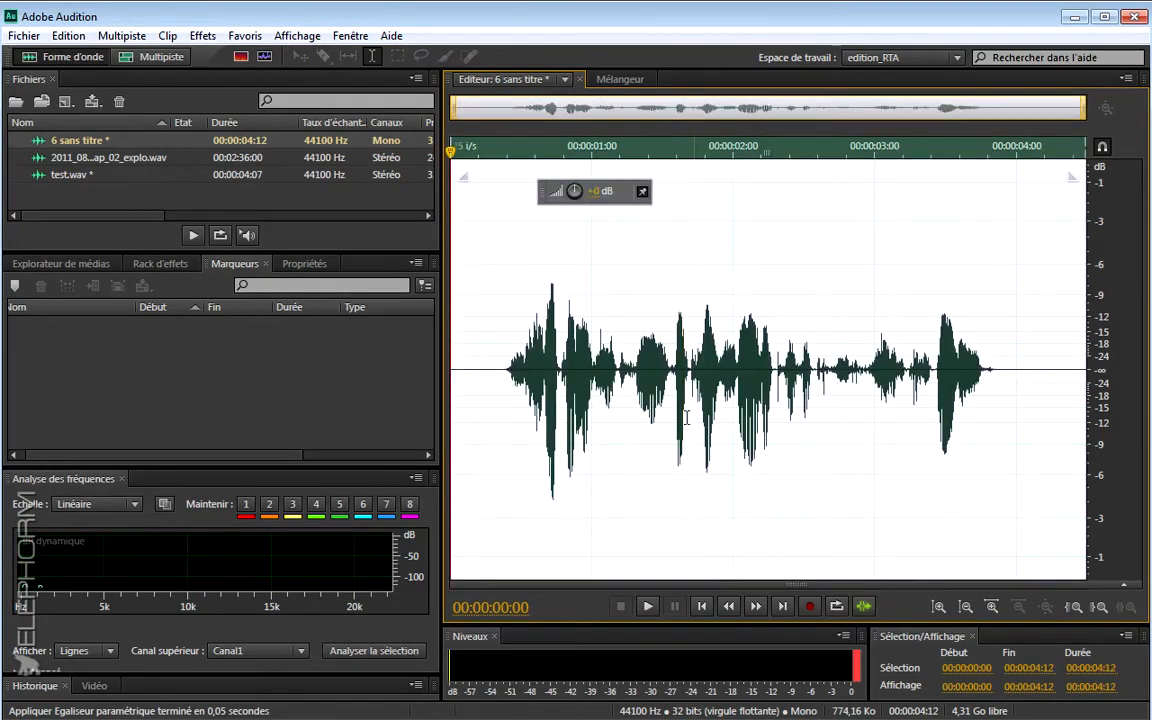
click(676, 420)
click(501, 371)
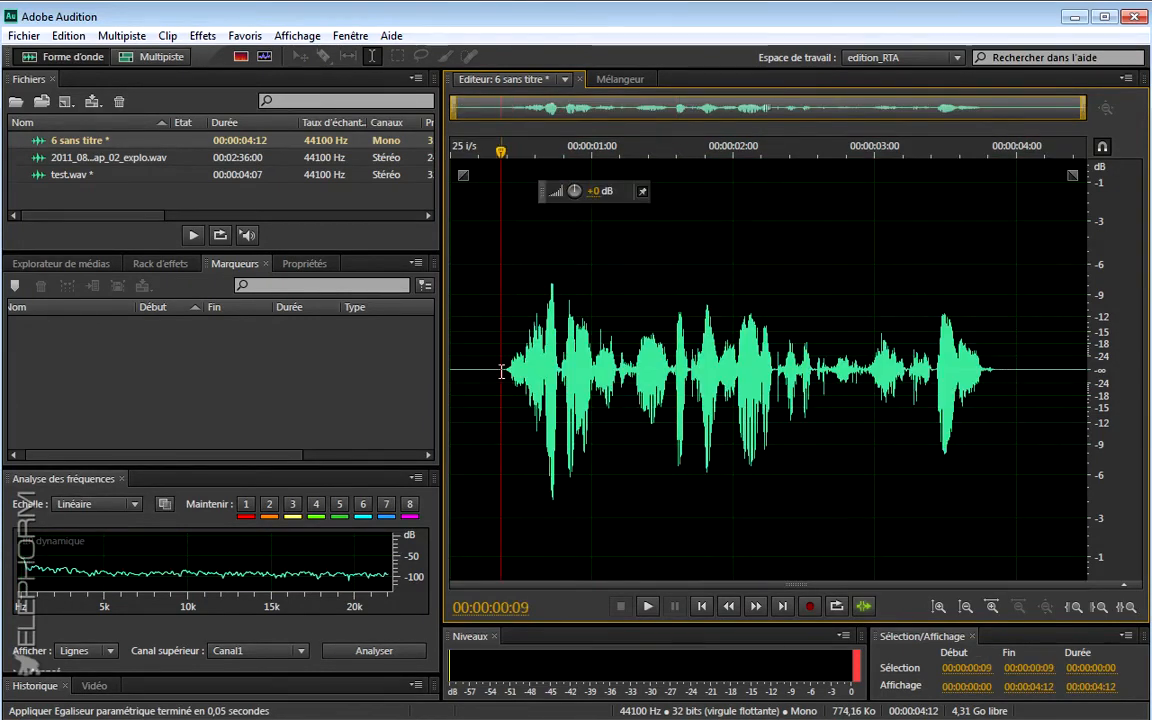
Open the FFT filter effect (Filtre TFR) and add curve points at about 32 Hz and 72 Hz.
click(203, 40)
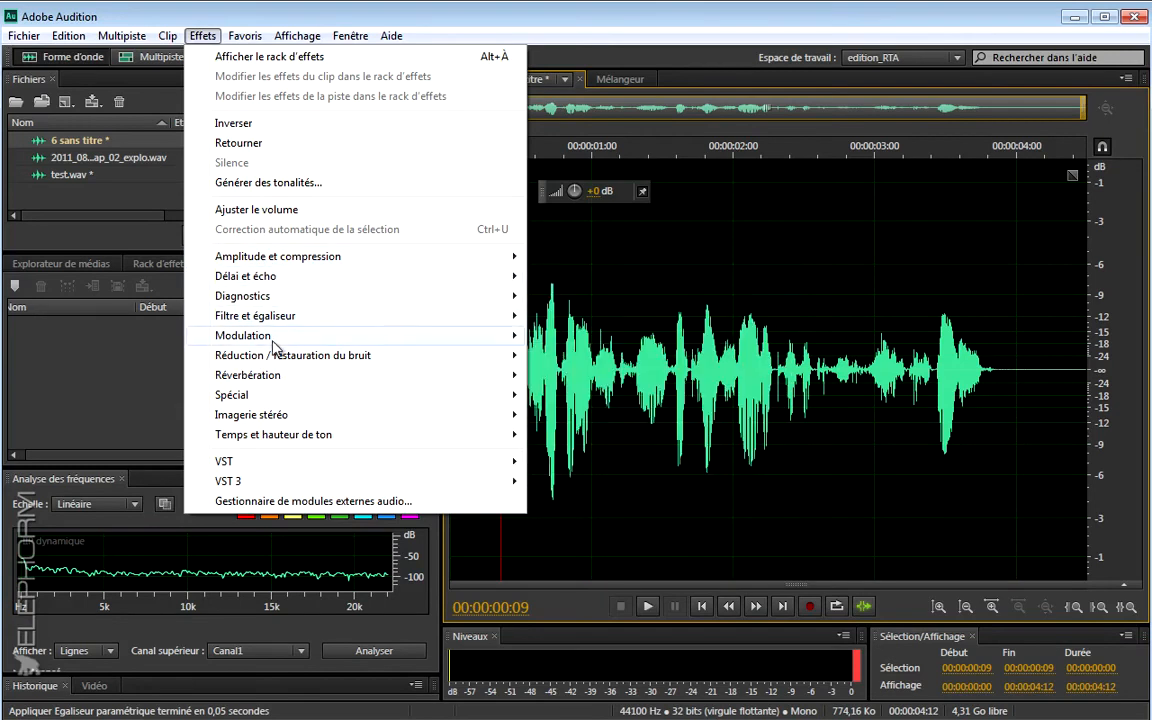
mouse_move(283, 320)
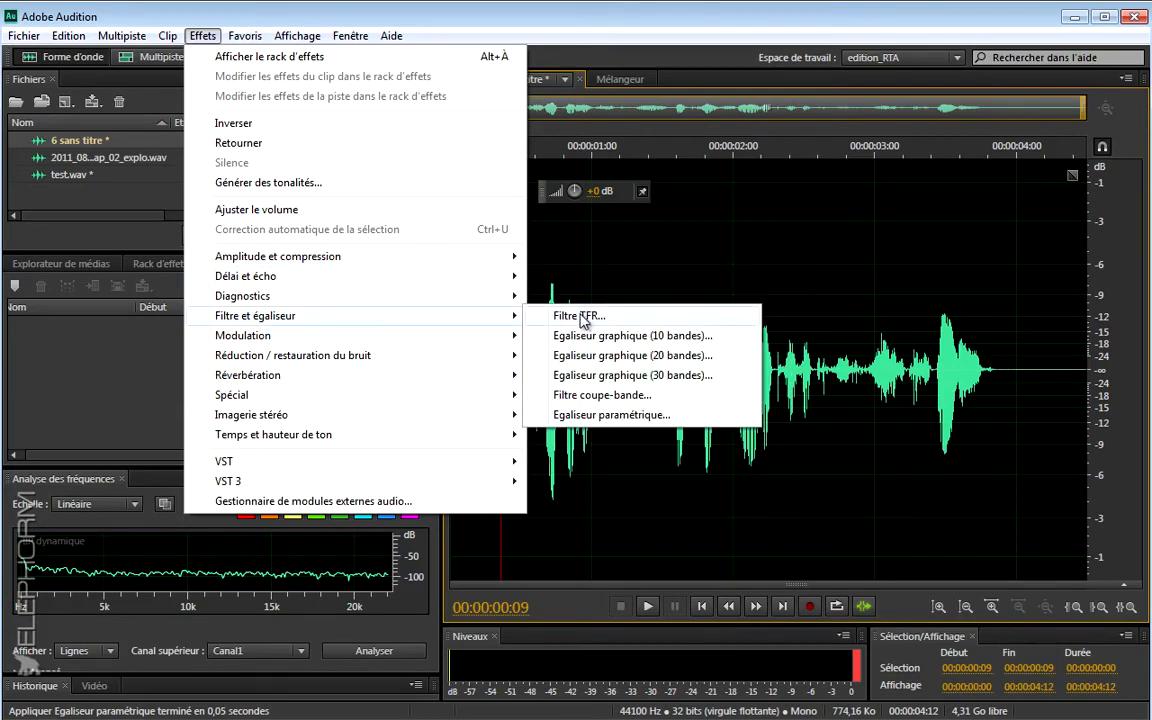
click(583, 318)
drag(609, 236, 657, 203)
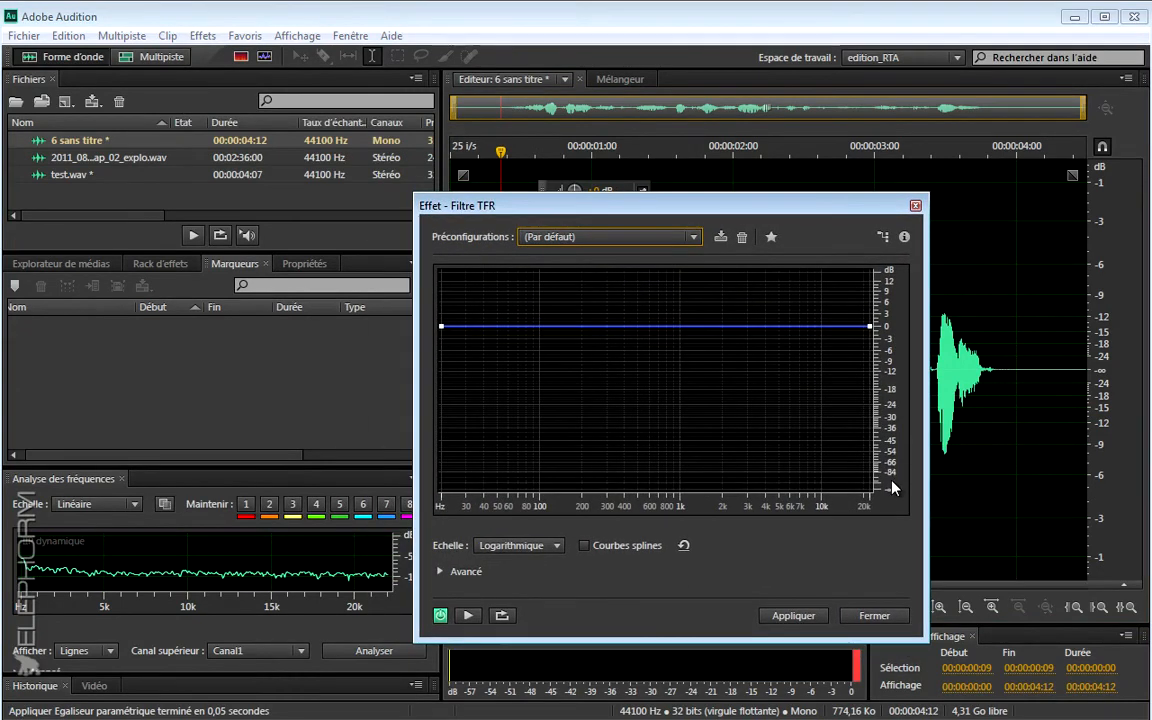
click(470, 334)
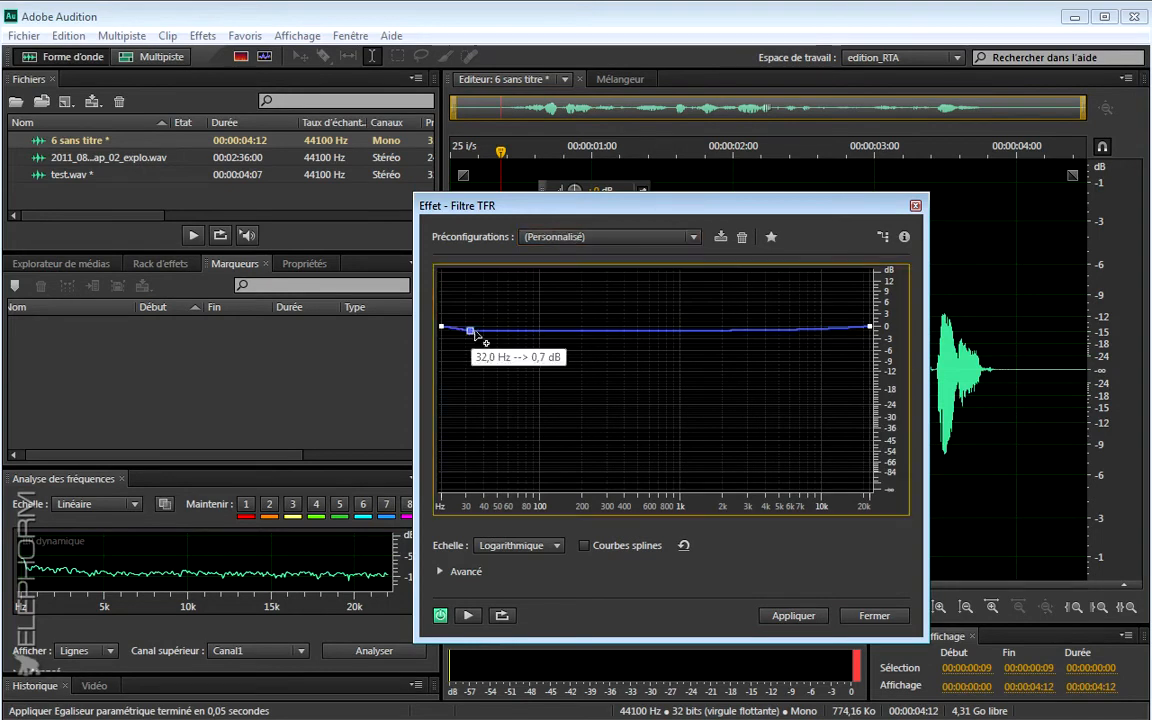
click(519, 334)
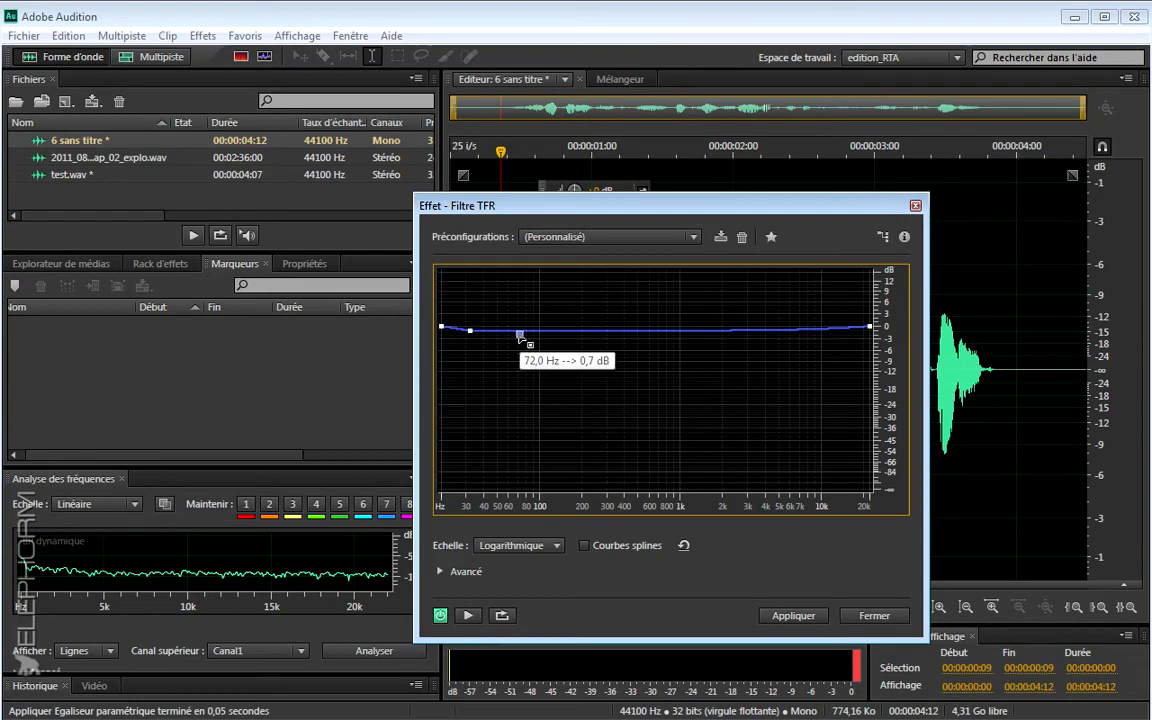
Pull the lower-frequency added point down to about -26 dB and turn on spline curves (Courbes splines).
mouse_move(472, 336)
drag(472, 336, 475, 395)
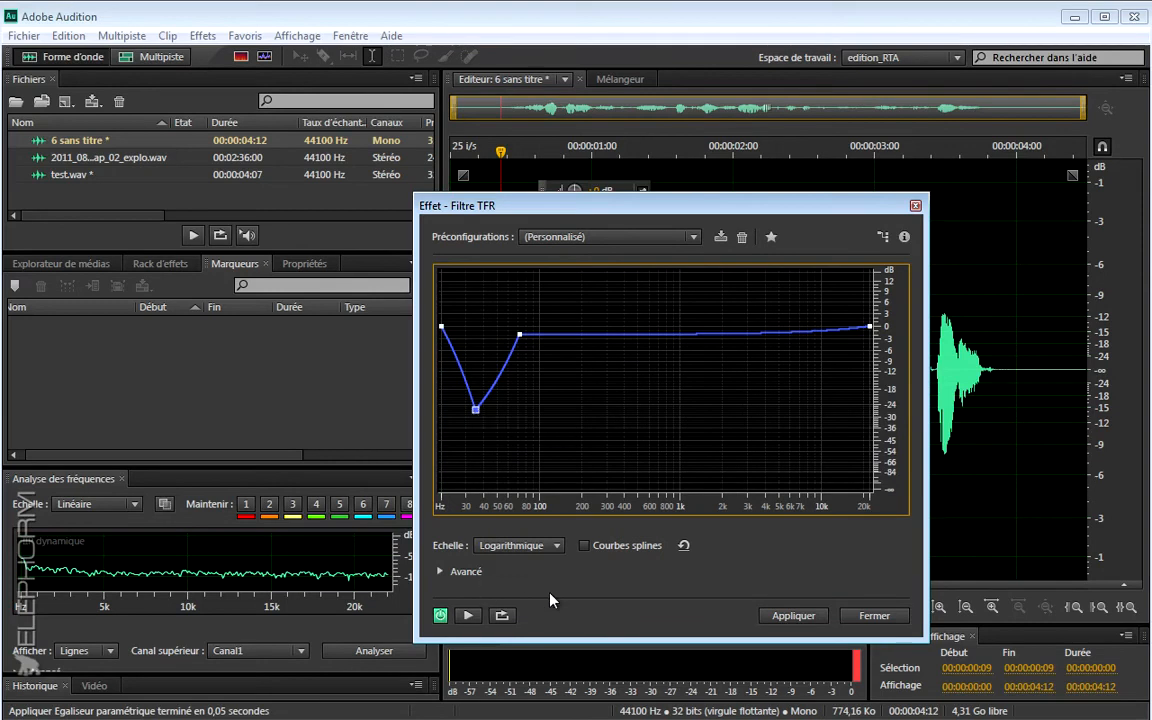
click(585, 546)
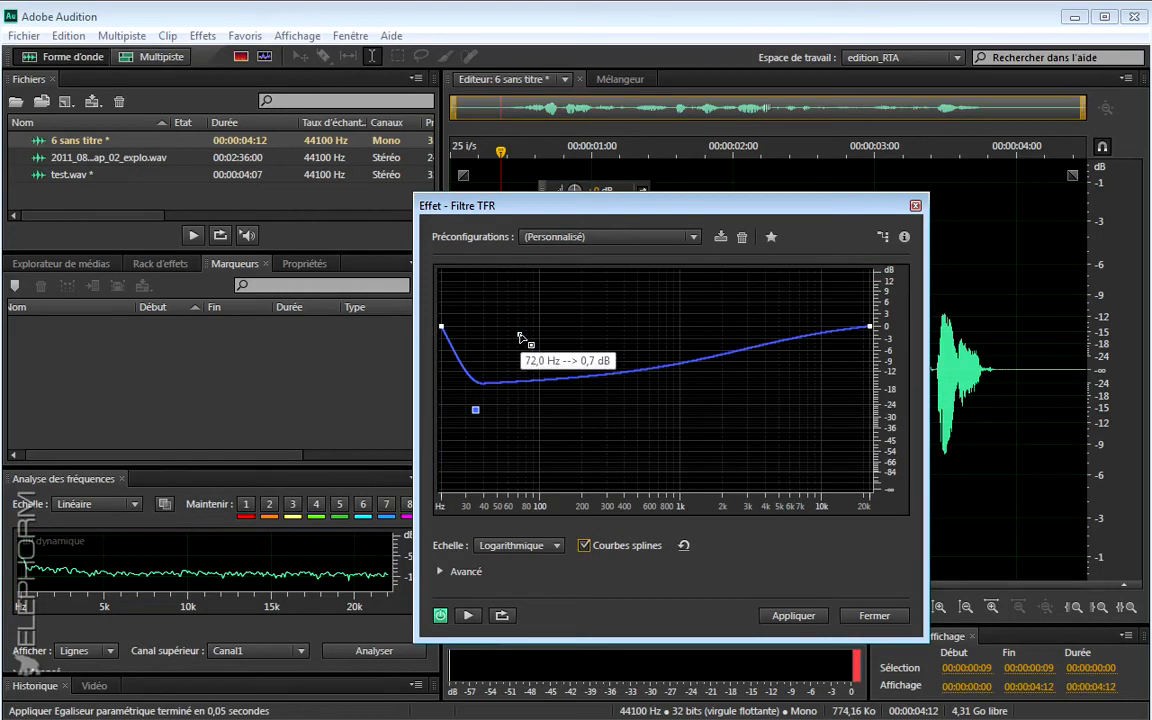
Add FFT filter curve points at about 4.6 kHz, -6 dB and about 700 Hz, -2 dB, and close the effect without applying it.
click(773, 346)
drag(681, 351, 660, 336)
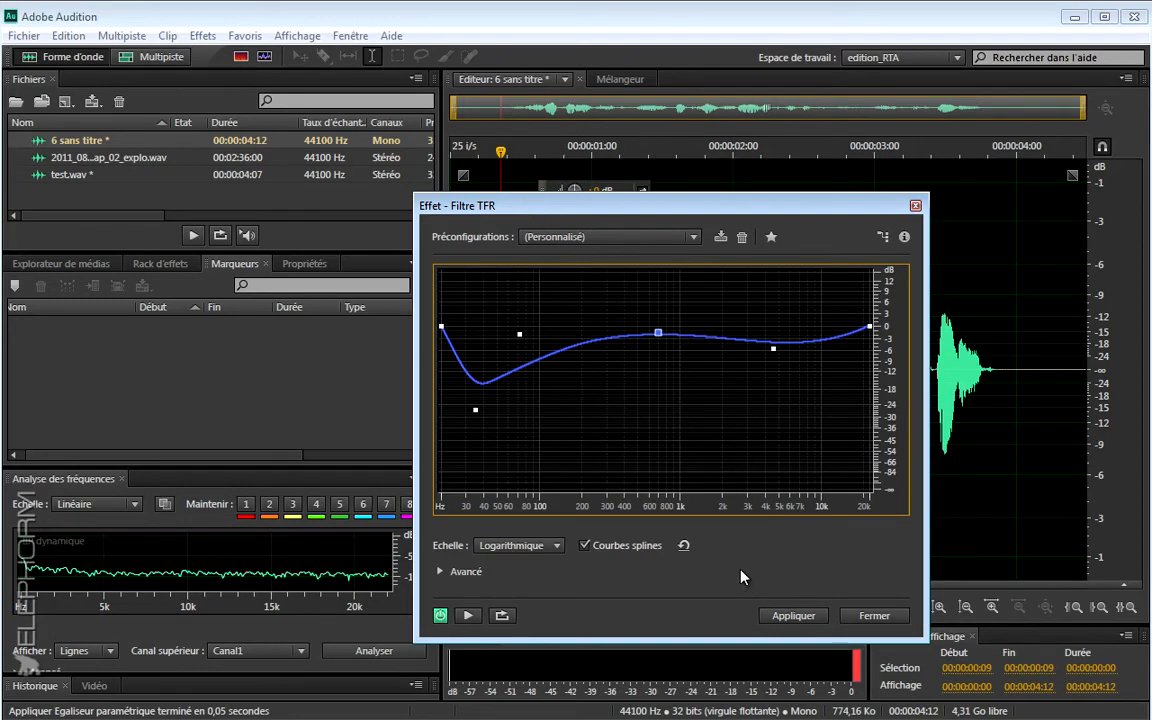
click(884, 617)
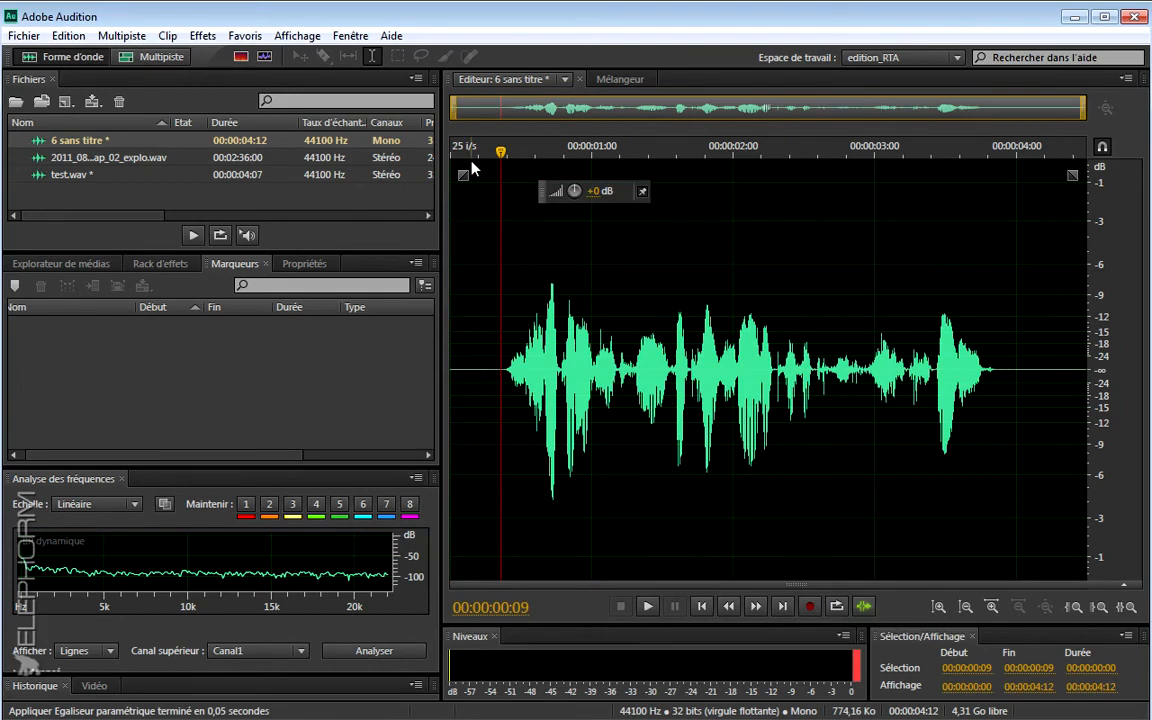
Open the 20-band graphic equalizer (Egaliseur graphique), raise the 63 Hz band to 0.7 dB, and close it without applying.
click(202, 35)
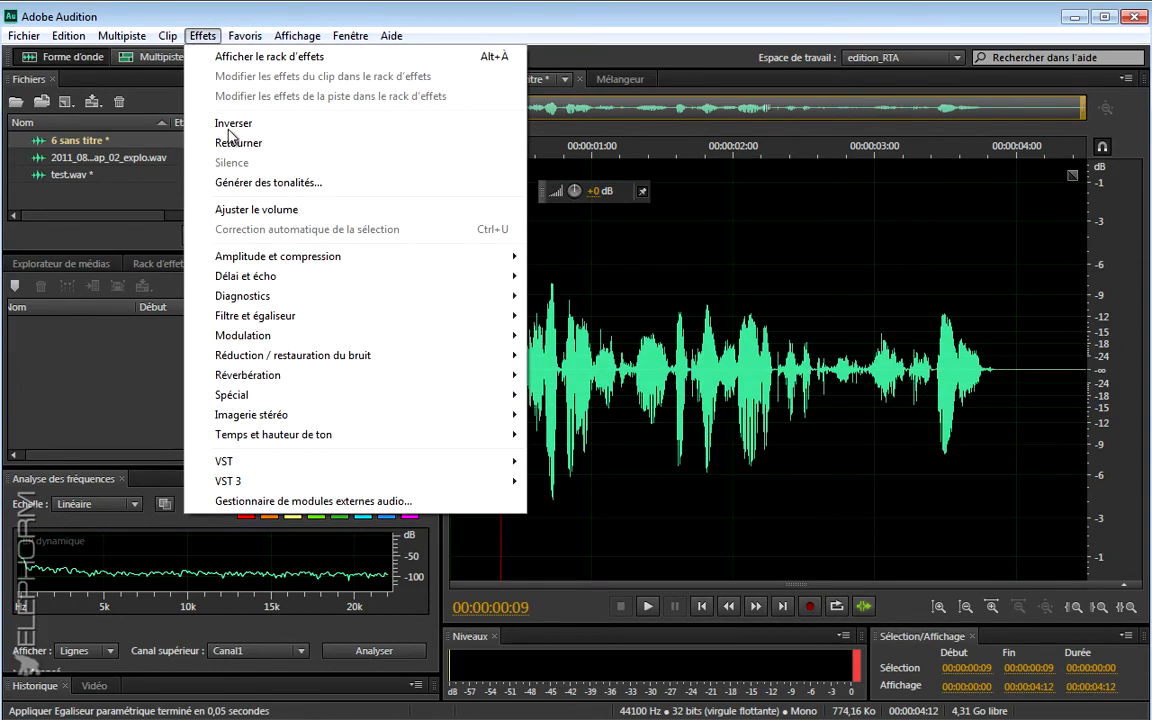
mouse_move(318, 316)
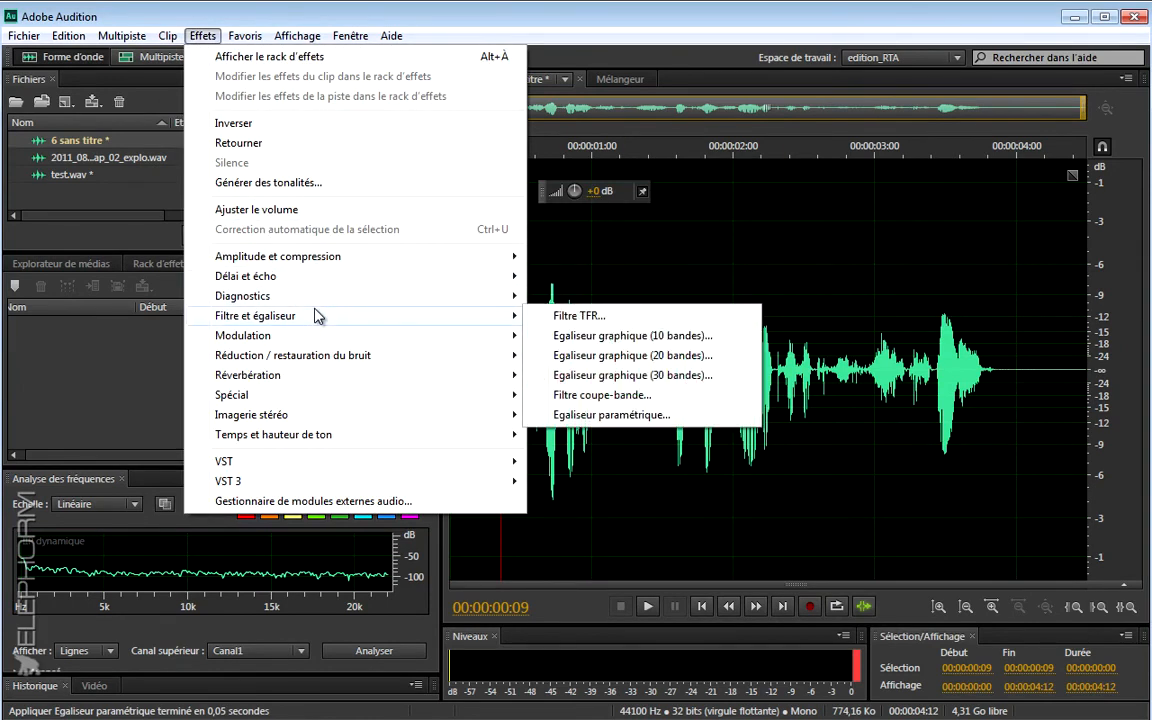
click(636, 358)
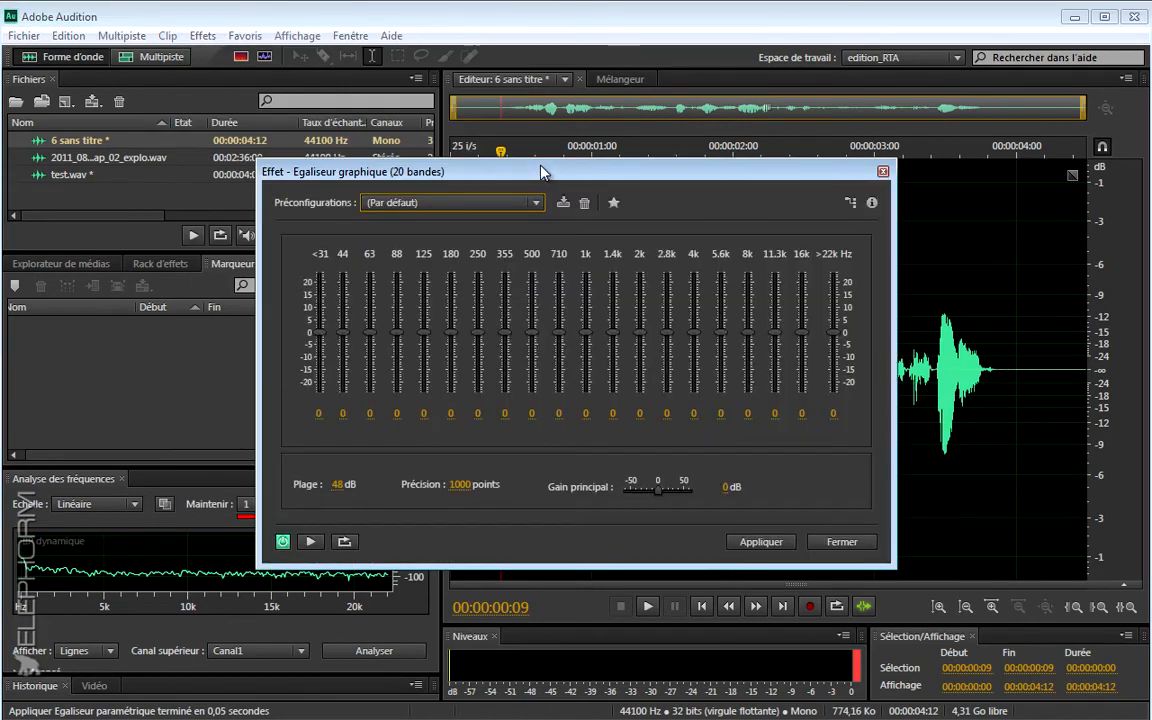
drag(540, 172, 597, 178)
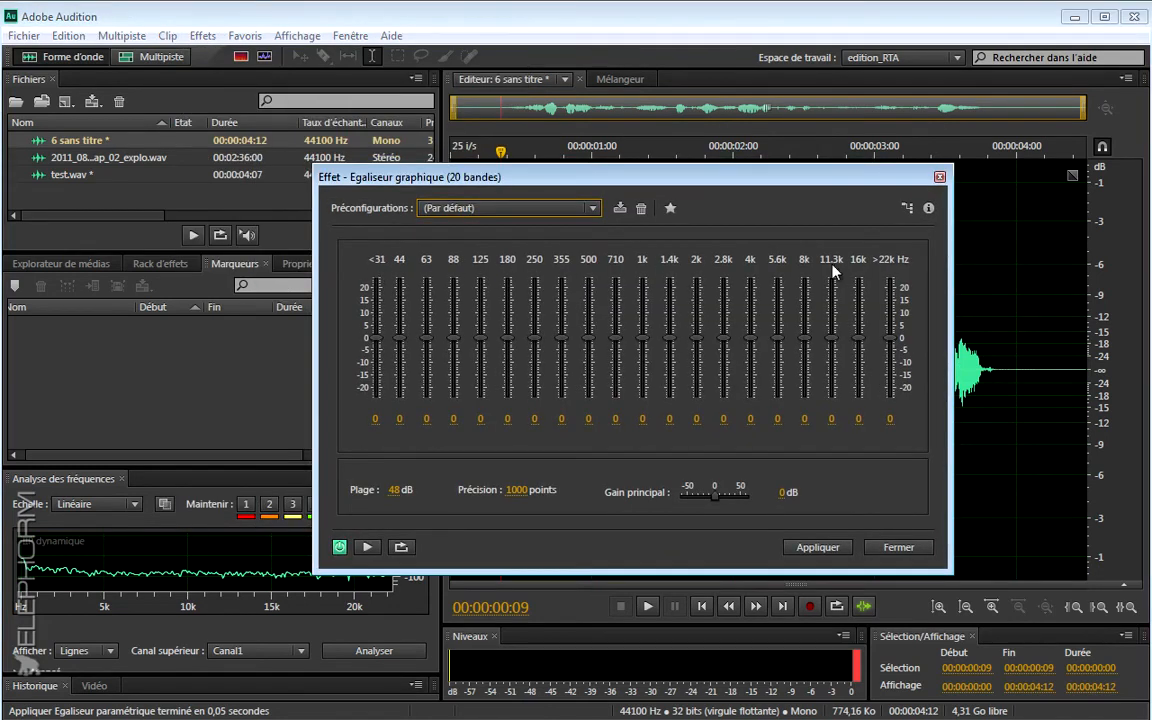
mouse_move(427, 340)
mouse_down()
mouse_move(429, 318)
mouse_move(429, 386)
mouse_move(431, 341)
mouse_up()
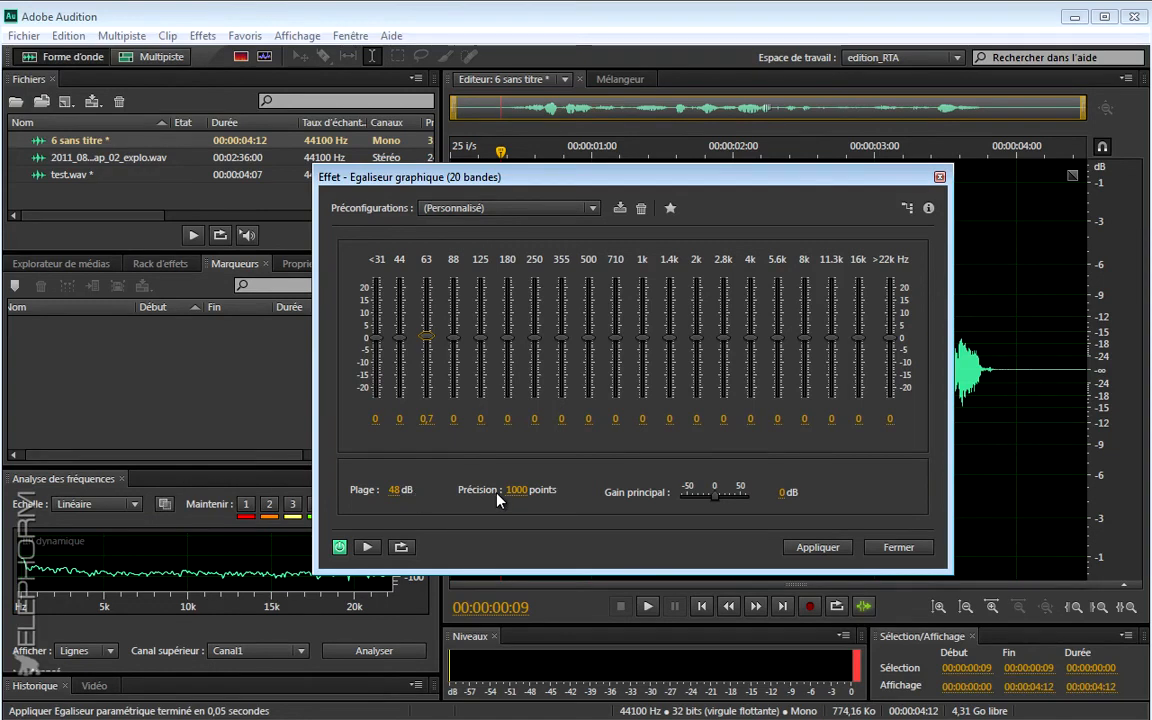
click(900, 547)
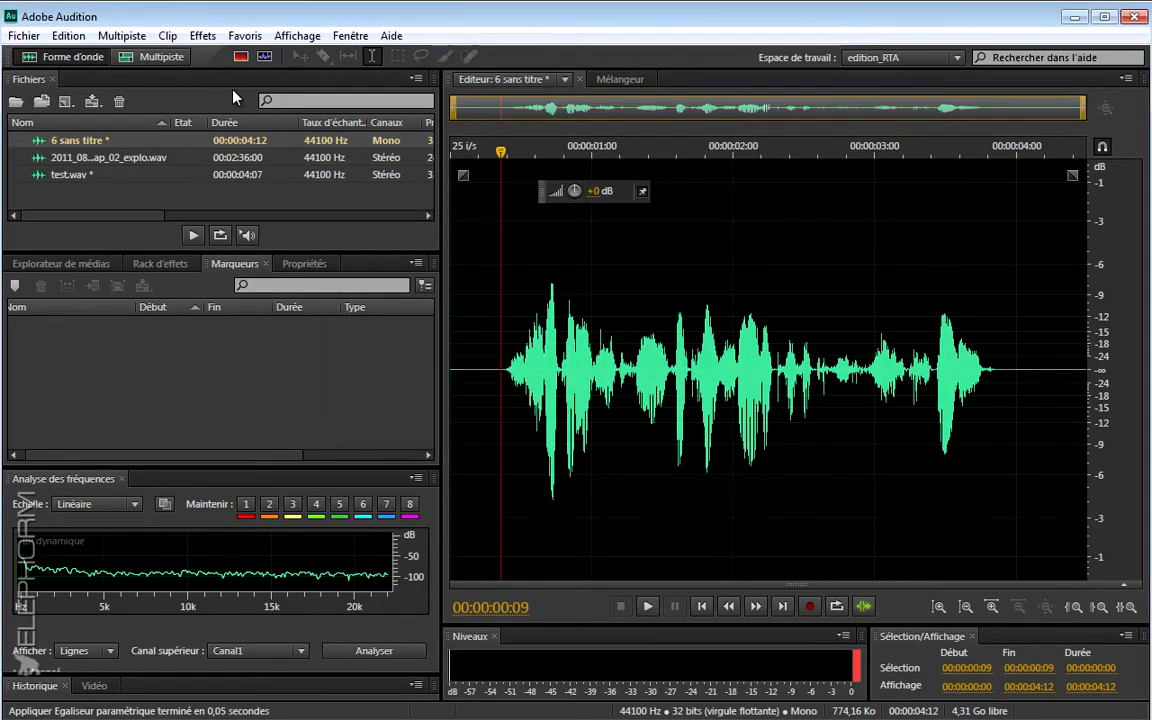
Examine the notch filter (Filtre coupe-bande) with its default bands and list of presets, and close it without applying.
click(201, 36)
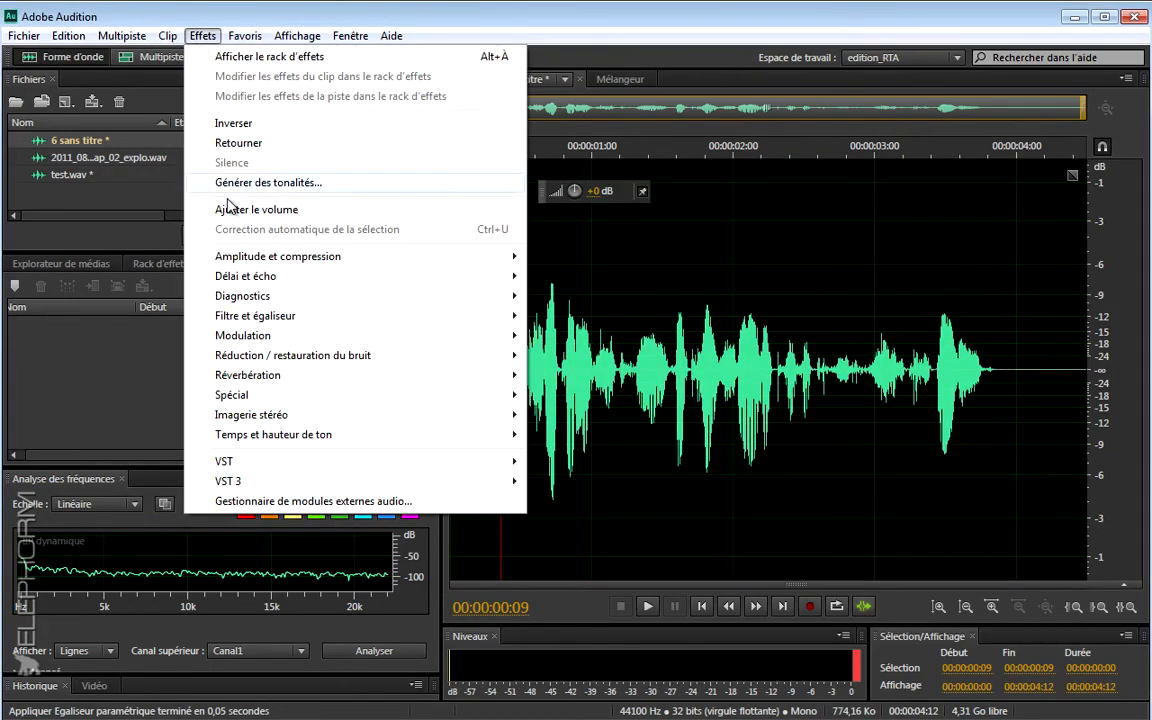
mouse_move(250, 313)
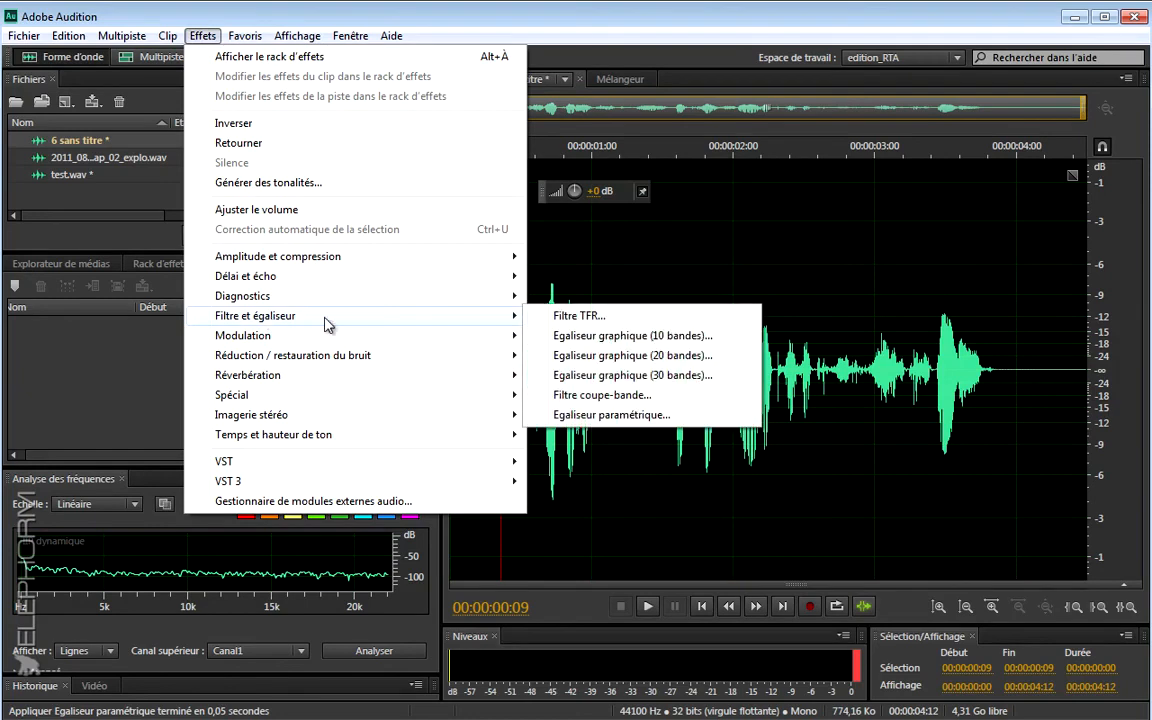
click(600, 395)
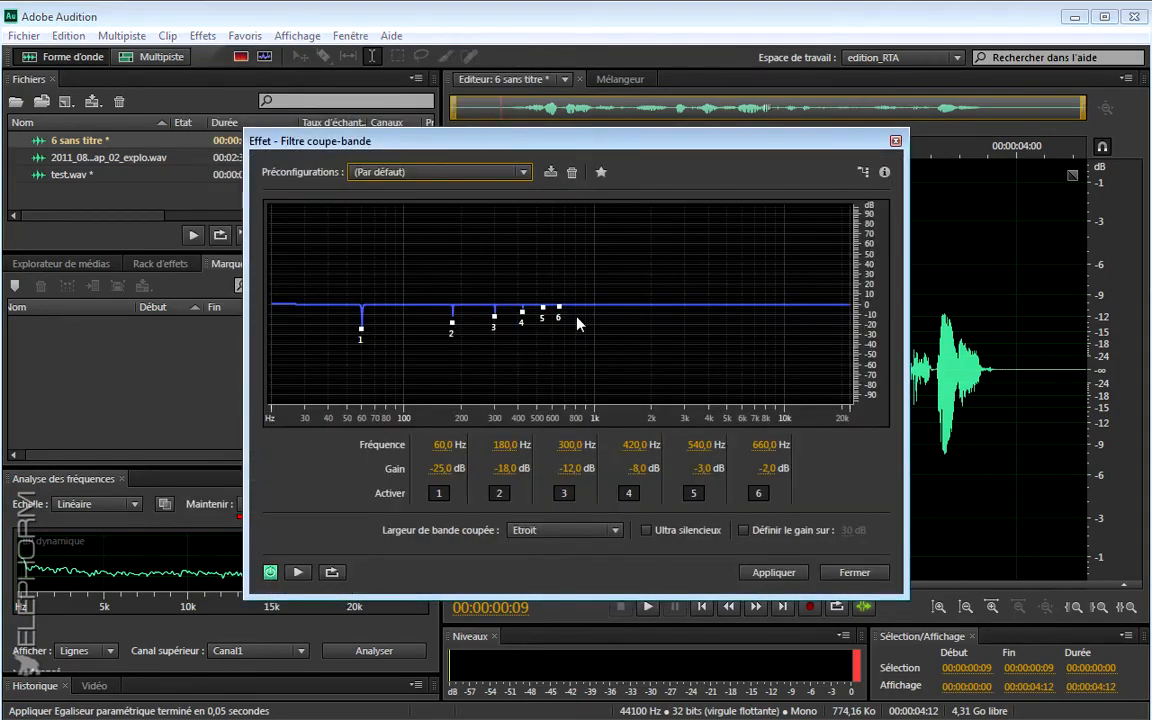
drag(538, 151, 596, 157)
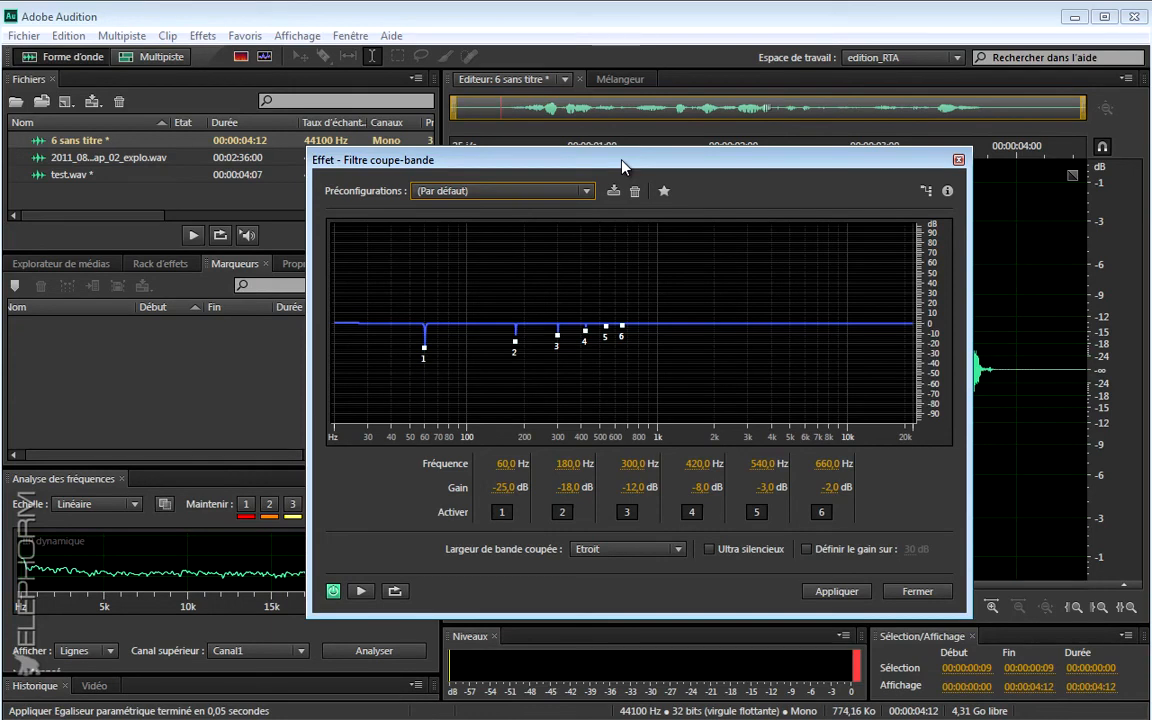
drag(622, 165, 613, 138)
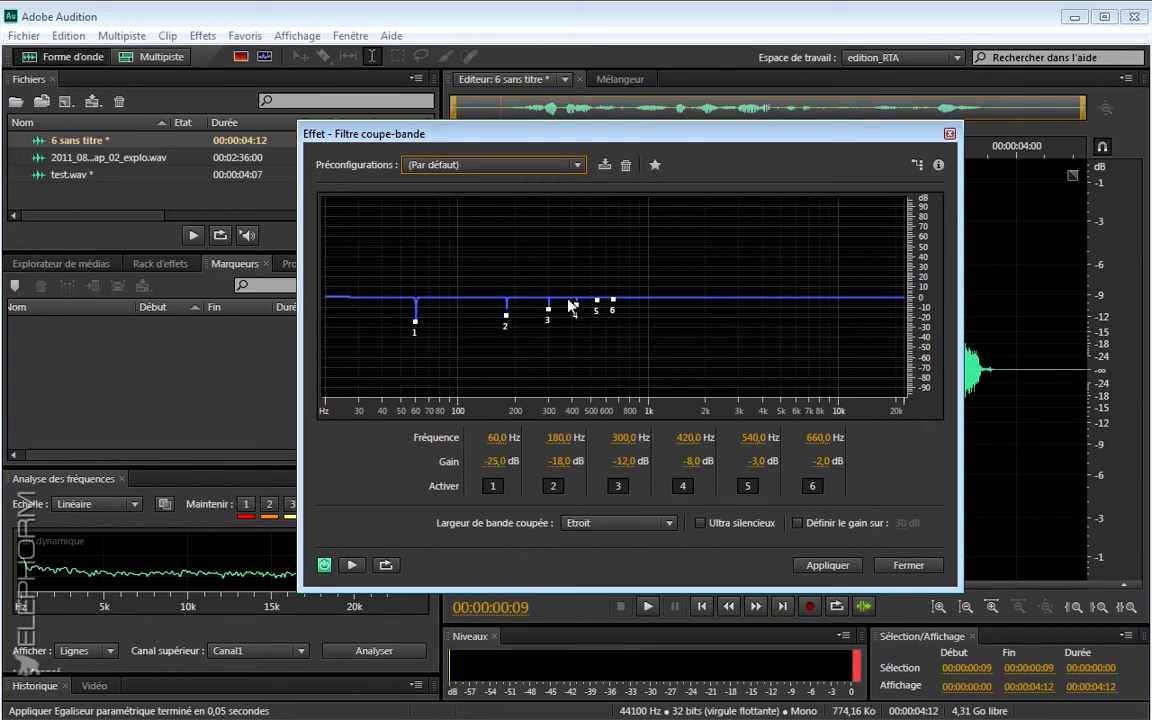
click(577, 165)
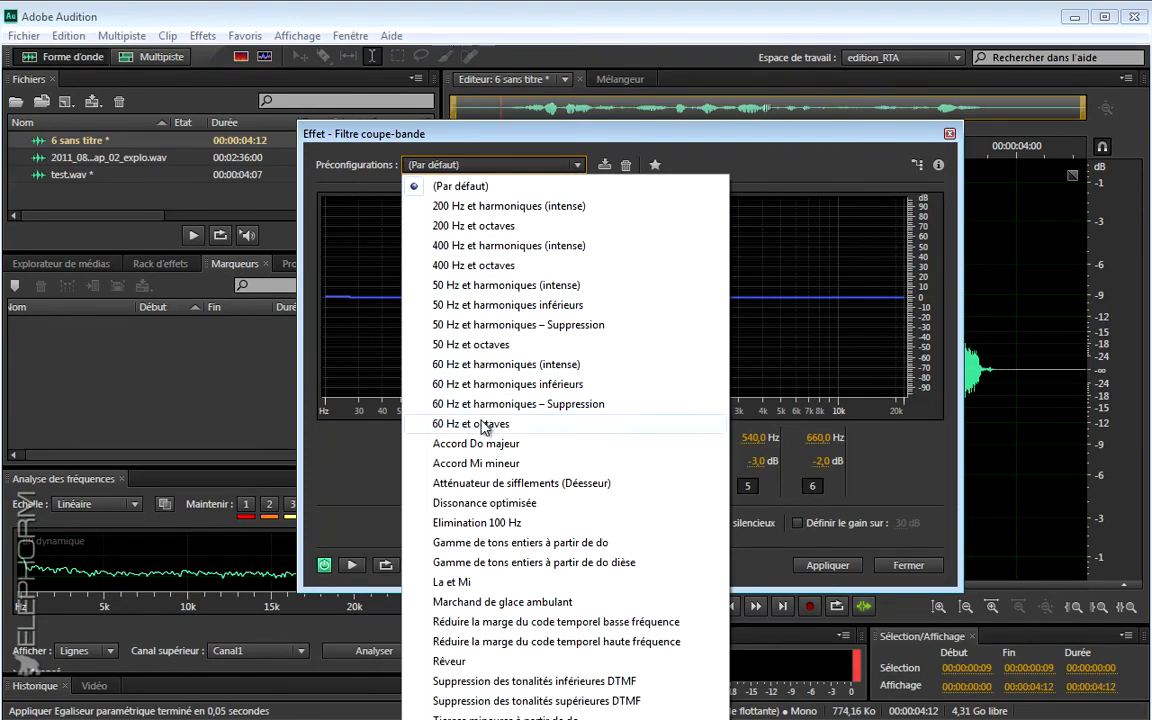
click(580, 144)
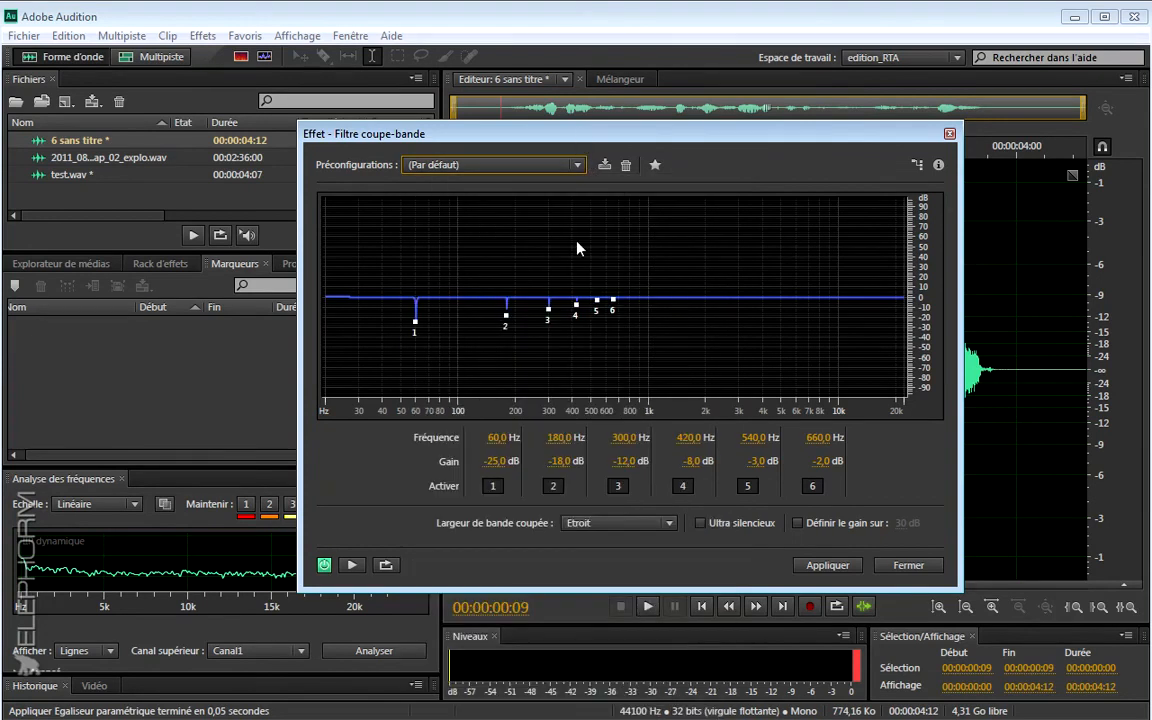
click(909, 566)
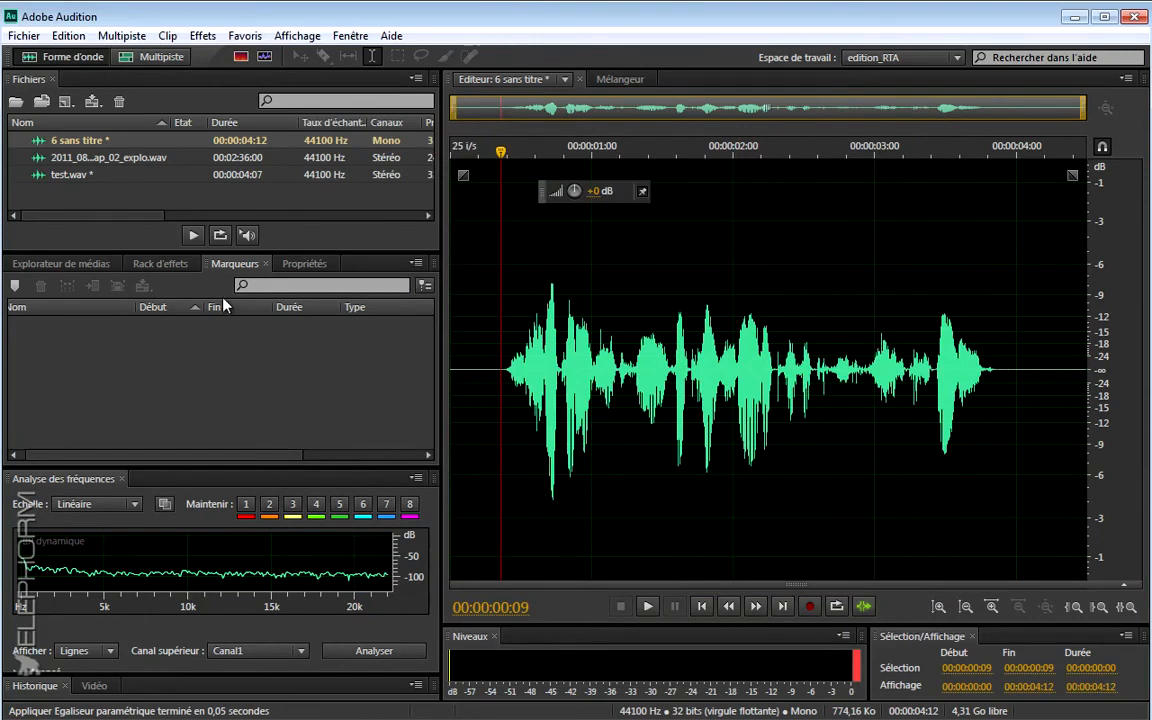
Show the effects rack (Rack d'effets) for the voice recording and open the effect choices for slot 1.
click(164, 264)
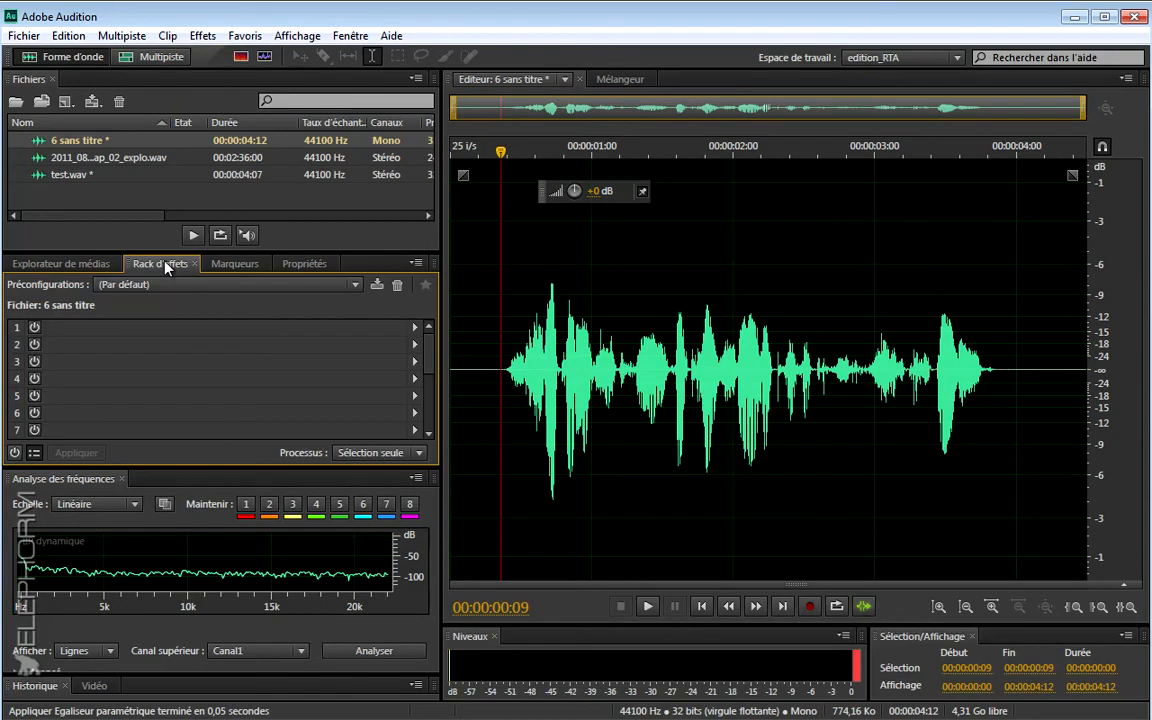
click(416, 328)
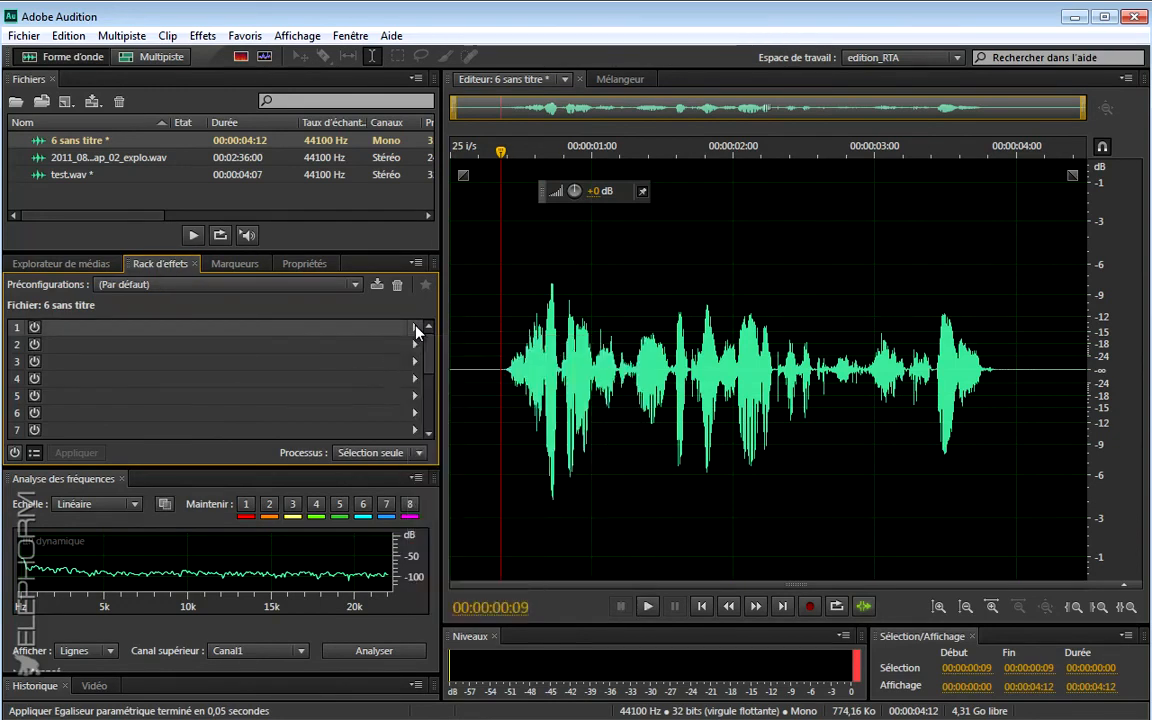